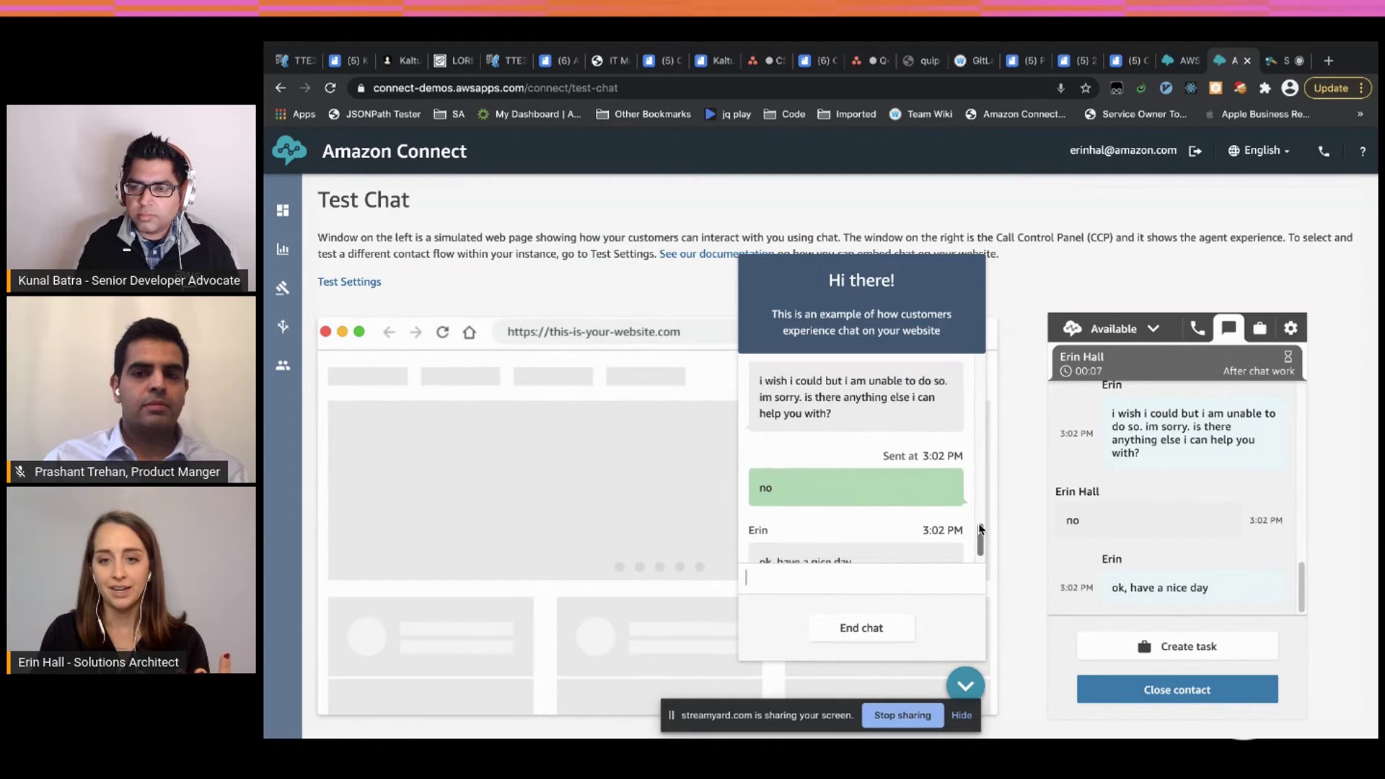
Replace the finished customer conversation with a new test chat and close the previous agent contact.
scroll(976, 526, down, 3)
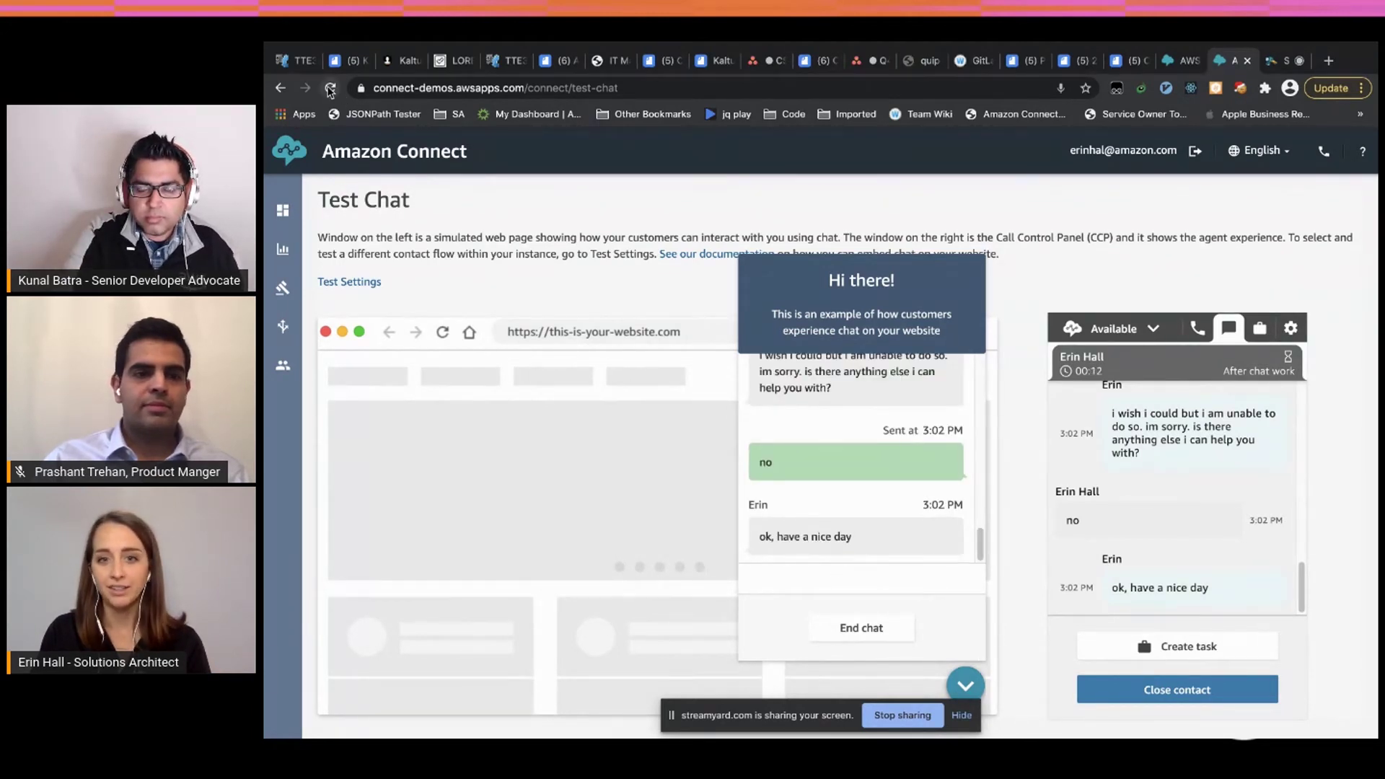
scroll(1189, 553, up, 3)
scroll(1182, 562, down, 3)
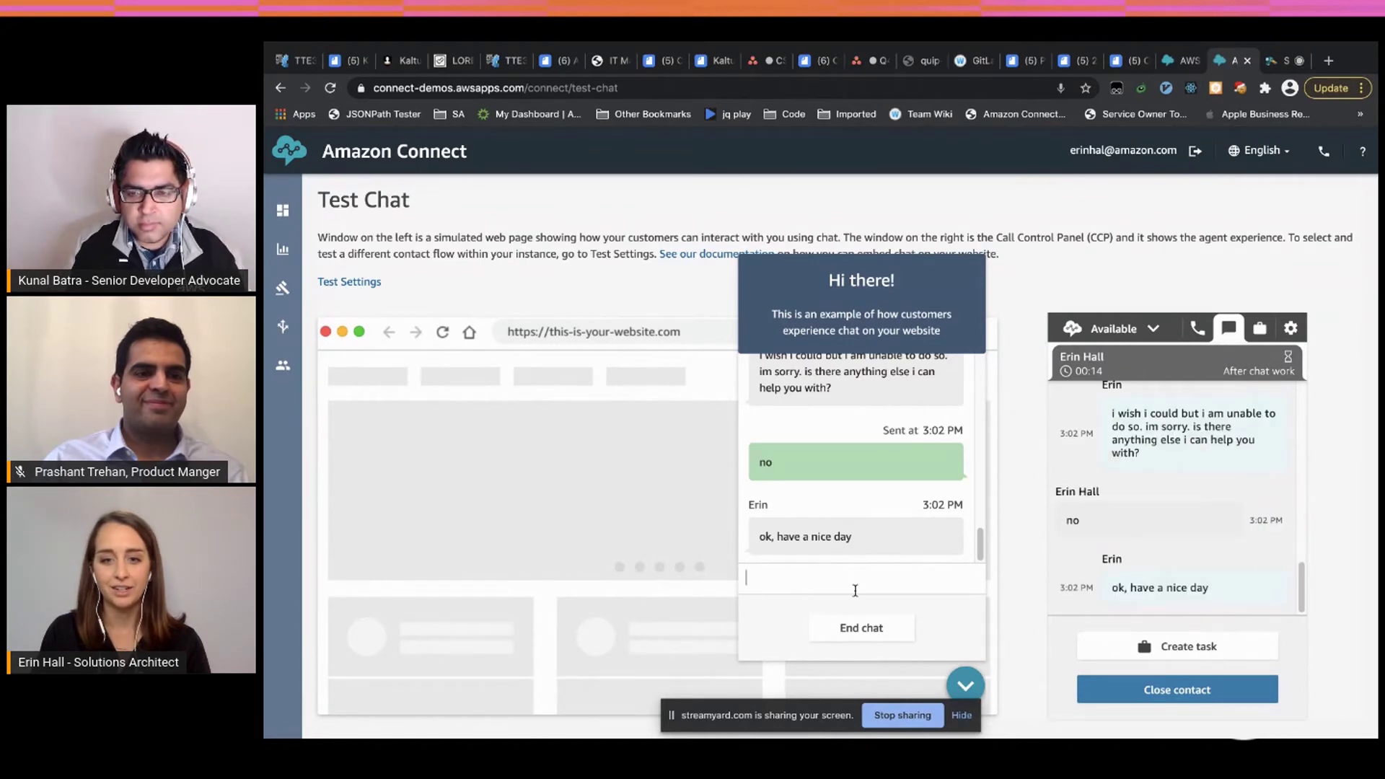
click(885, 629)
click(966, 683)
click(977, 680)
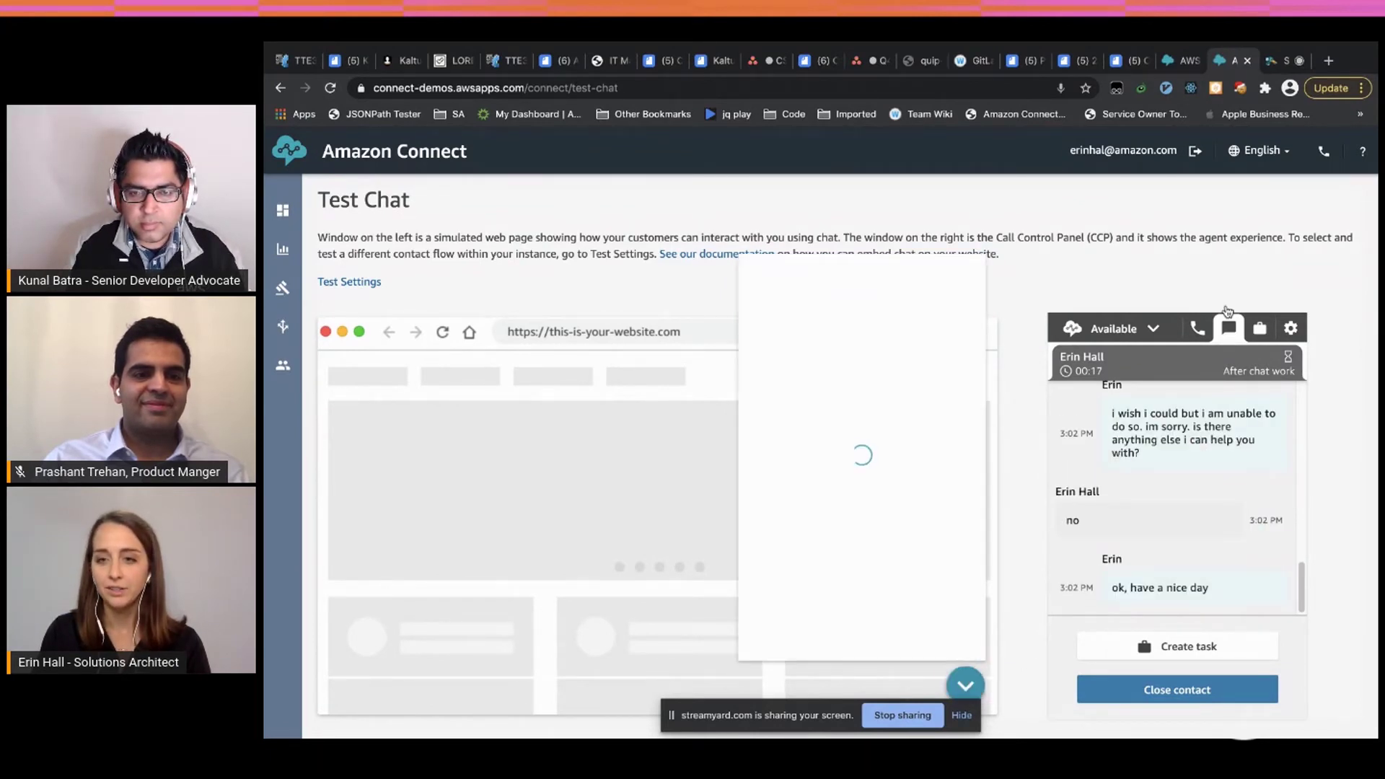
click(1201, 690)
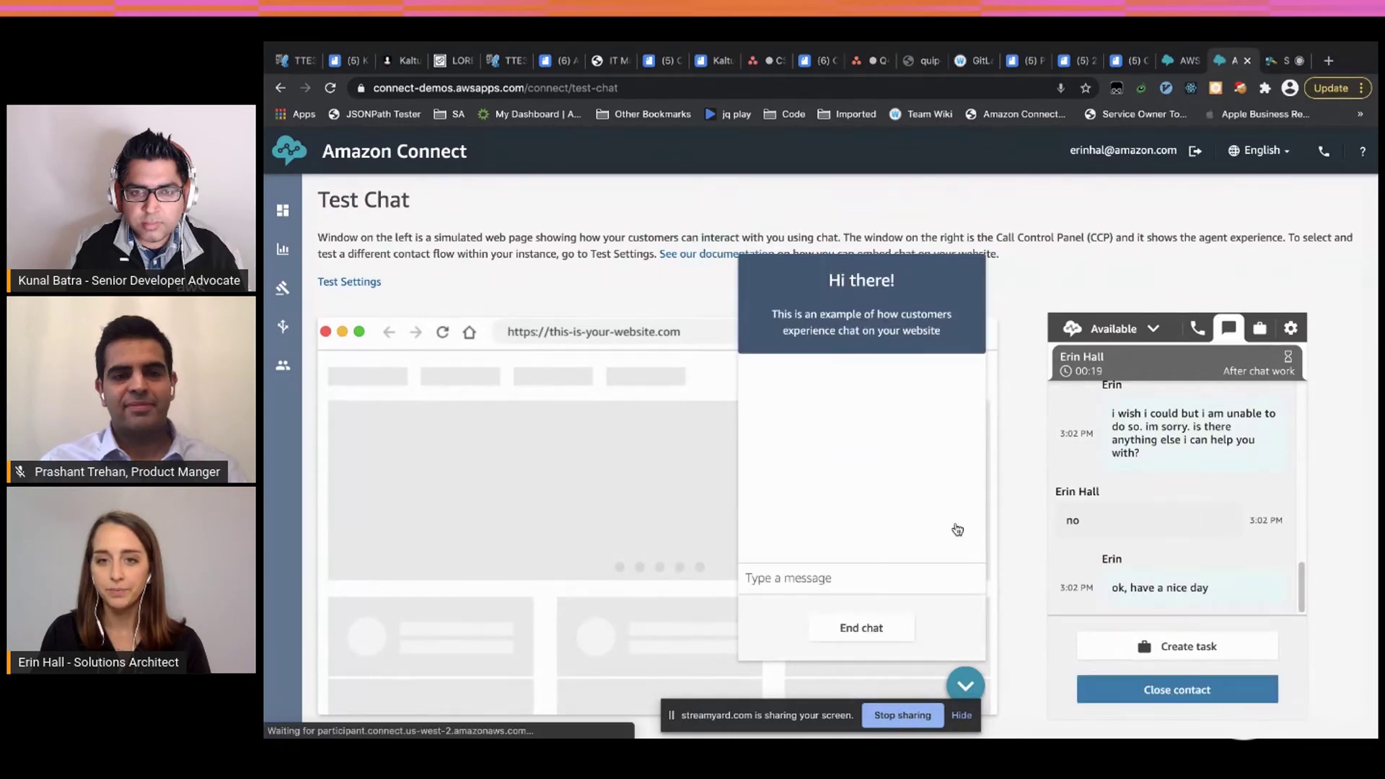
click(874, 579)
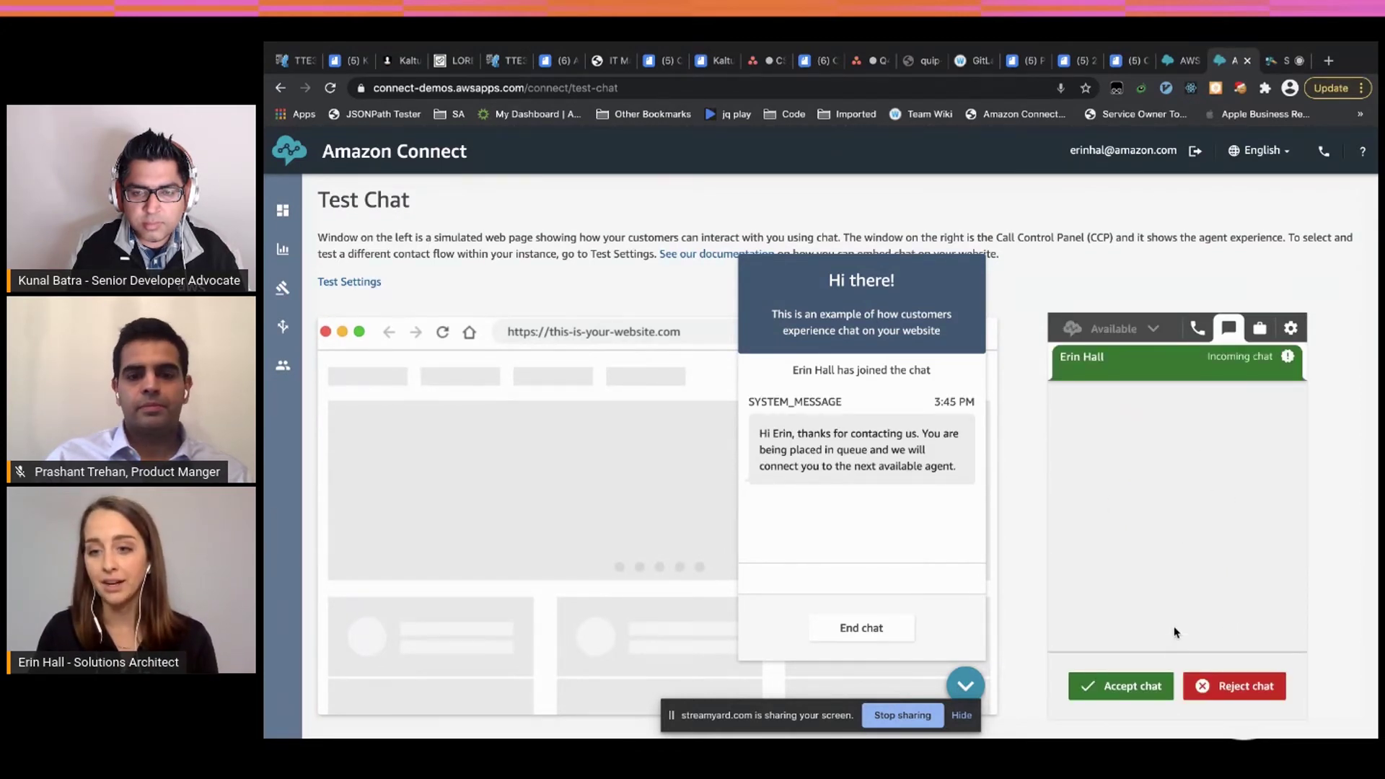
Accept the incoming chat as the agent and send the customer the message "hello".
click(1106, 694)
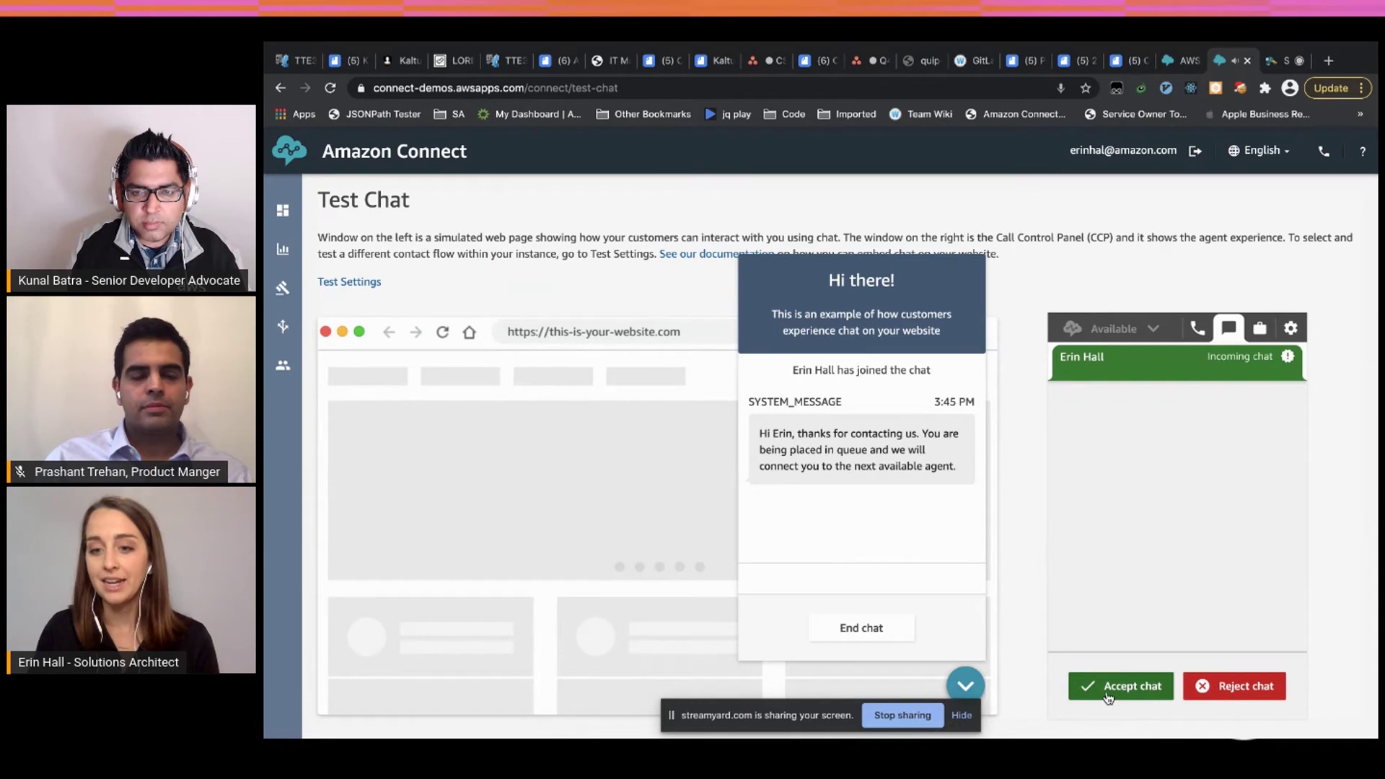
click(1145, 631)
text(hel)
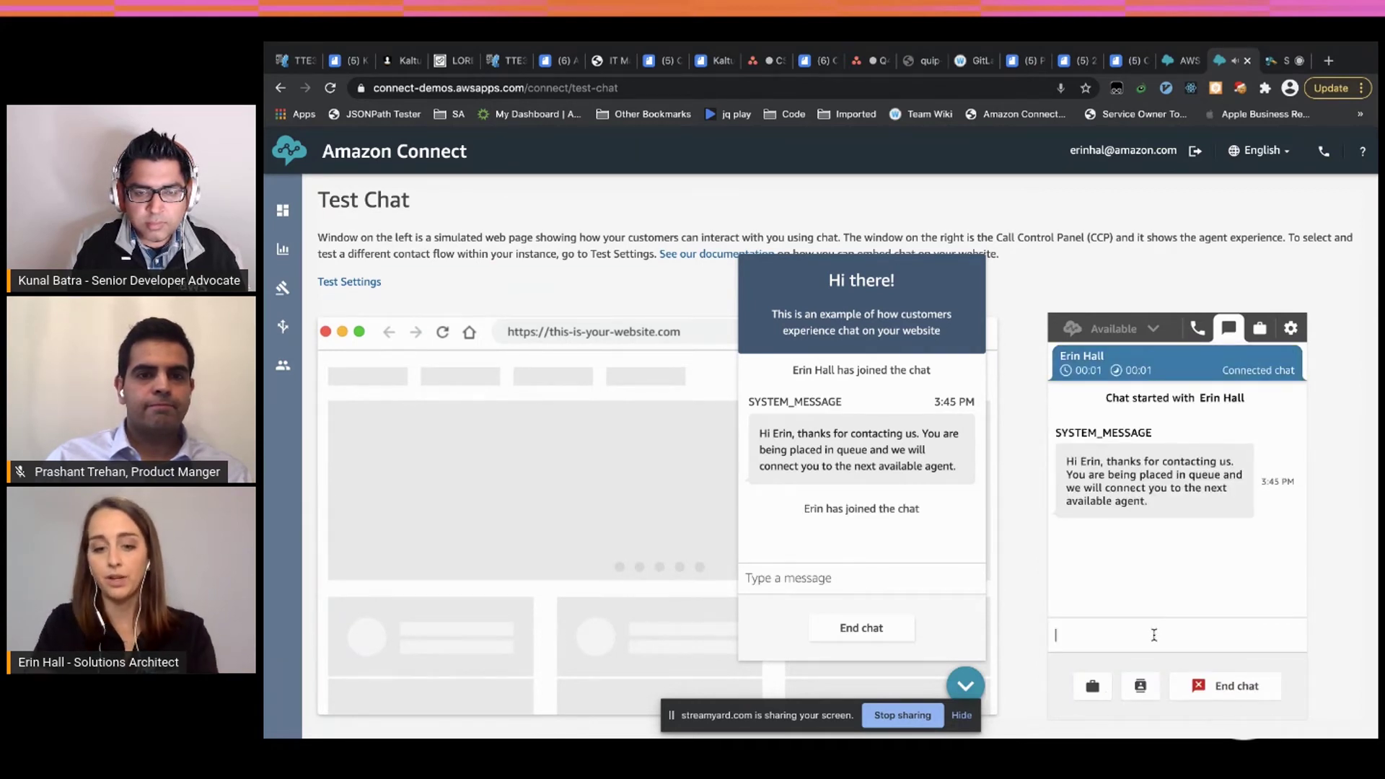
text(lo)
key(Return)
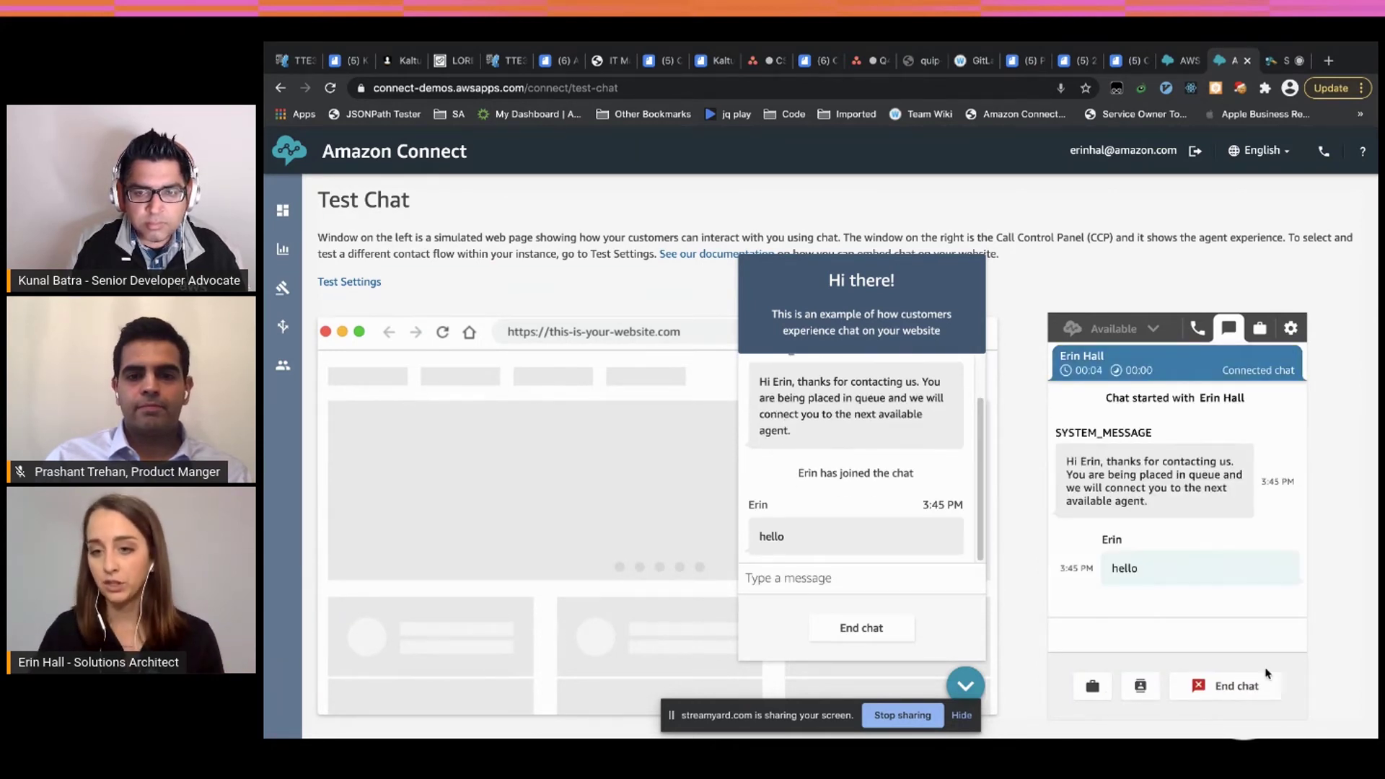
End the chat from the agent side and answer the customer's post-chat survey with a rating of 2.
click(1224, 690)
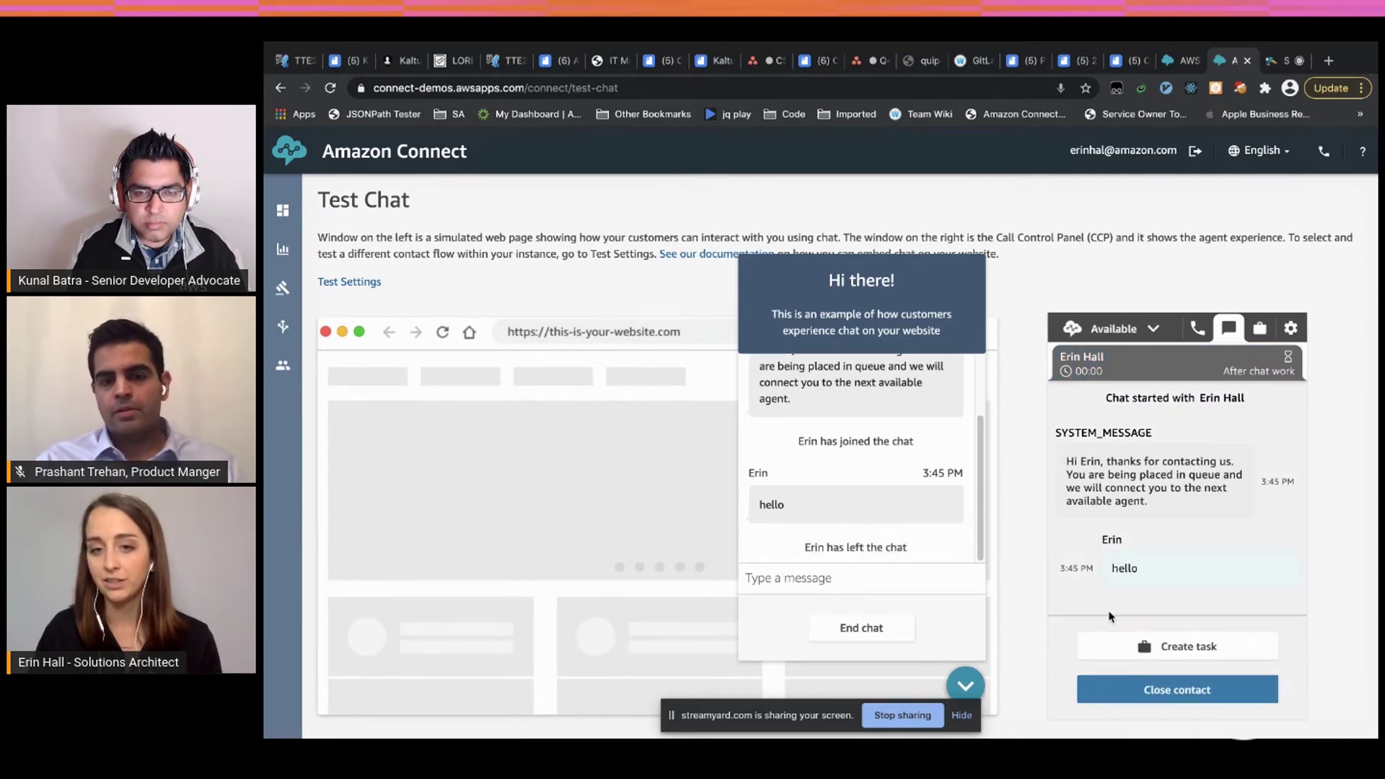
click(900, 579)
text(2)
key(Return)
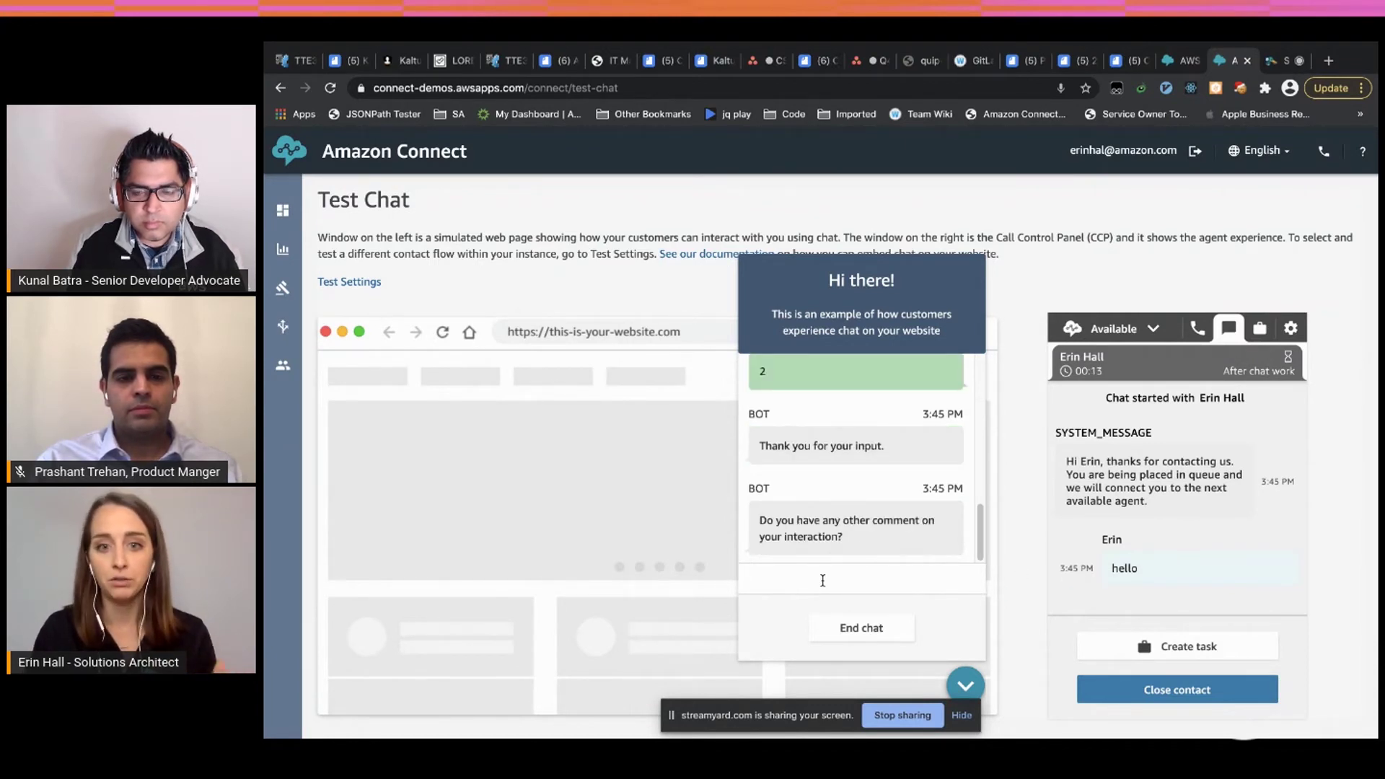
Answer the survey's comment question in the customer chat with "th agent didnt refund my subscription".
text(th agen)
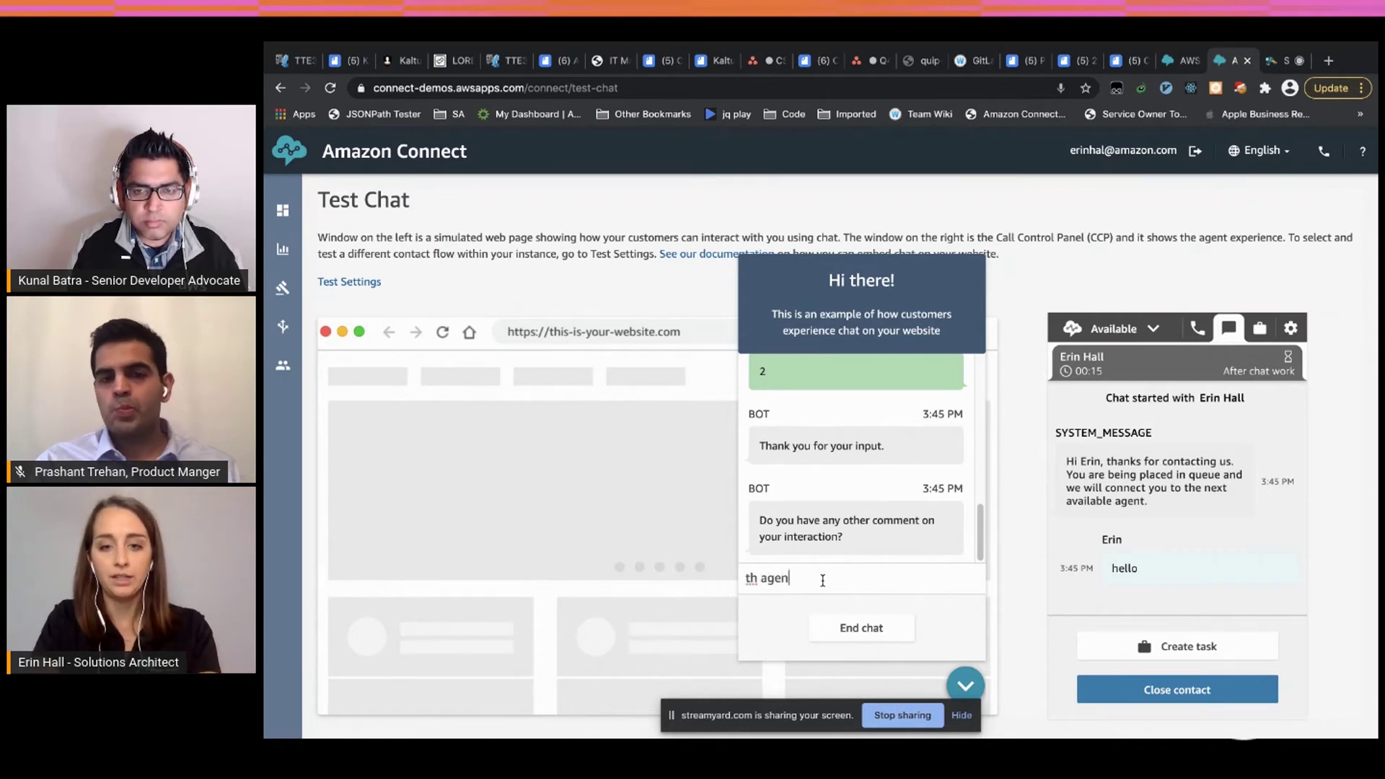
text(t didnt ref)
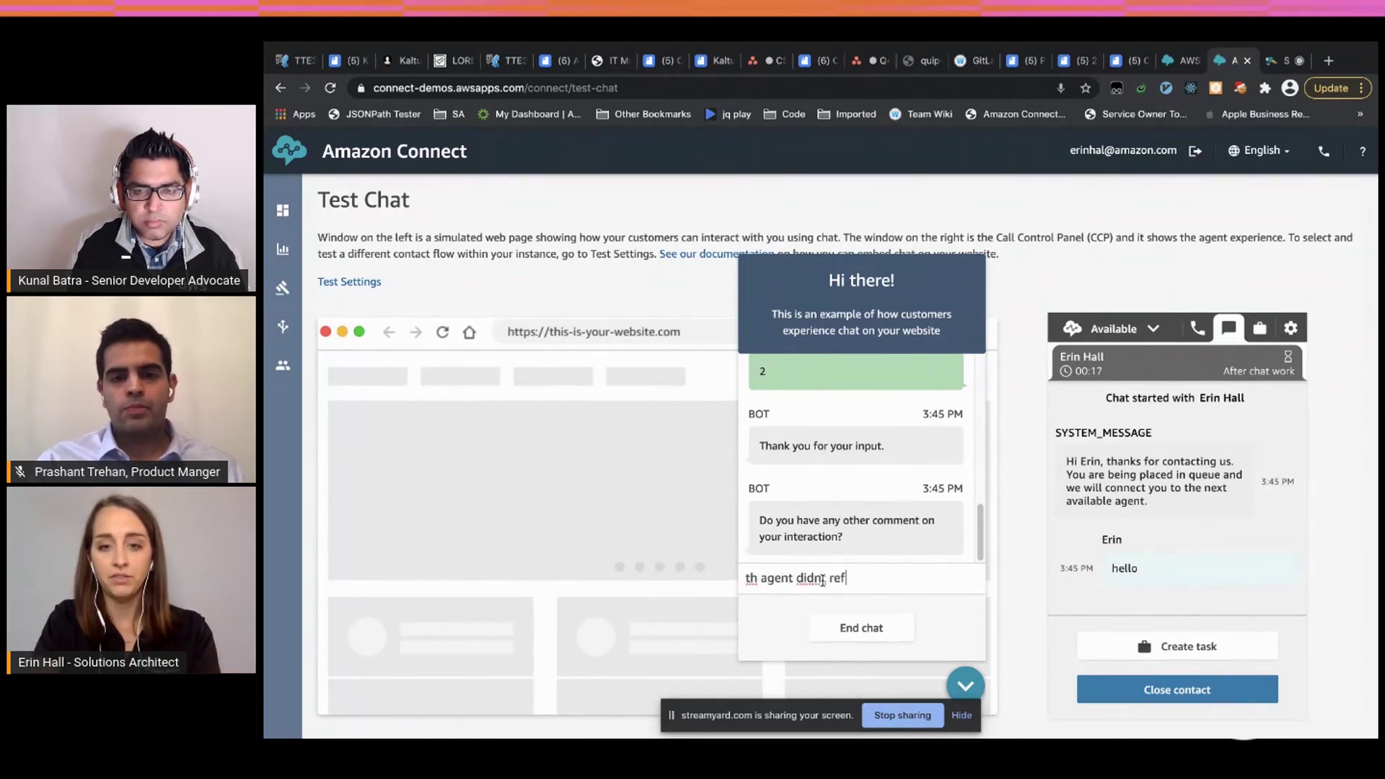
text(und my subscrip)
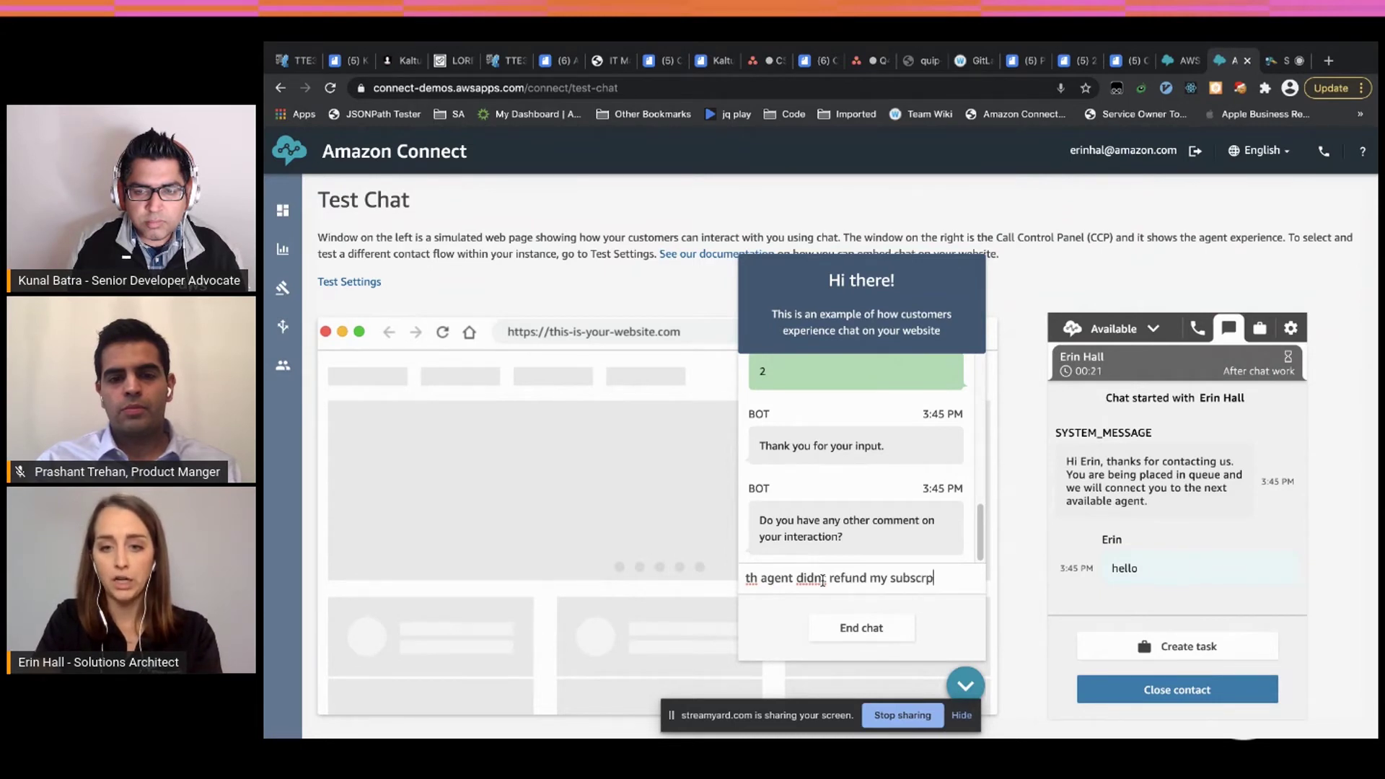
text(tion)
key(Return)
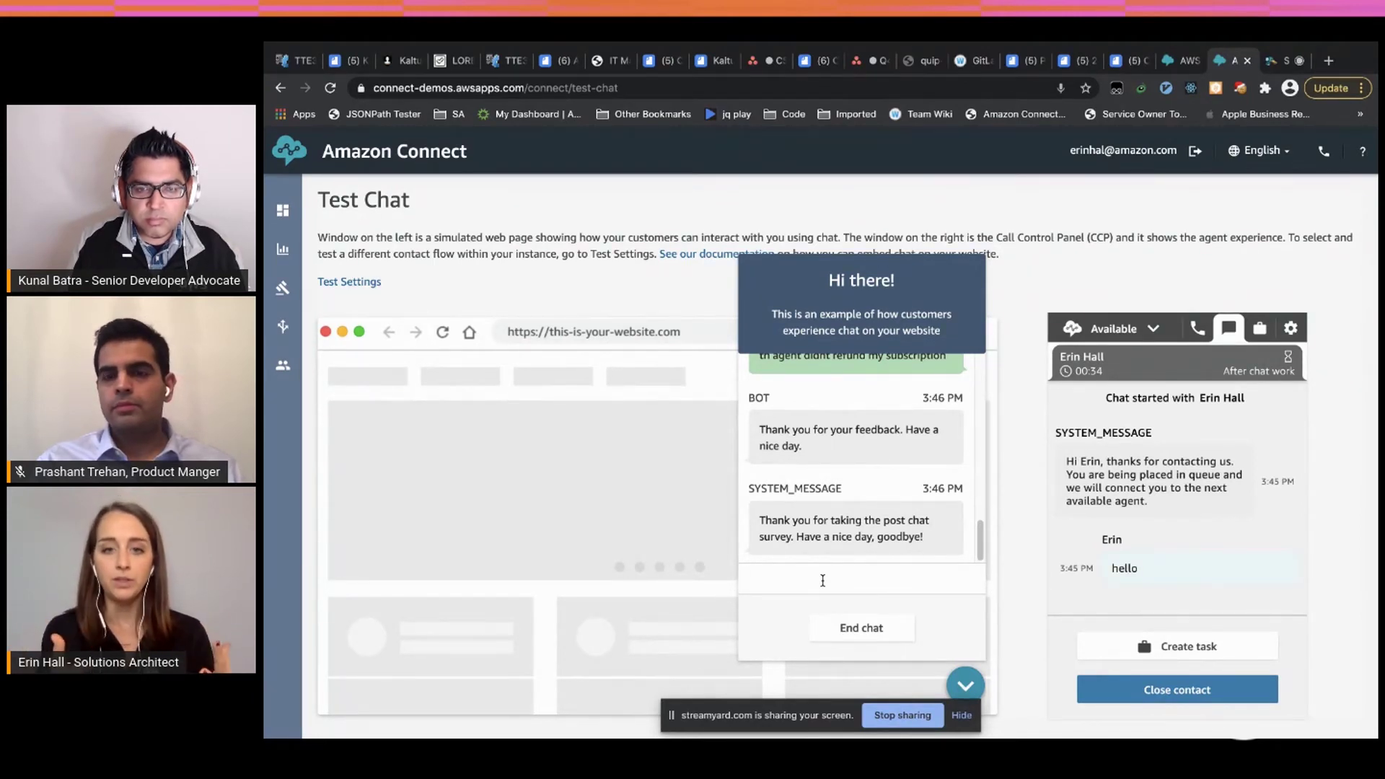
Review the submitted survey comment, the rating and the closing messages in the customer chat.
scroll(861, 529, up, 3)
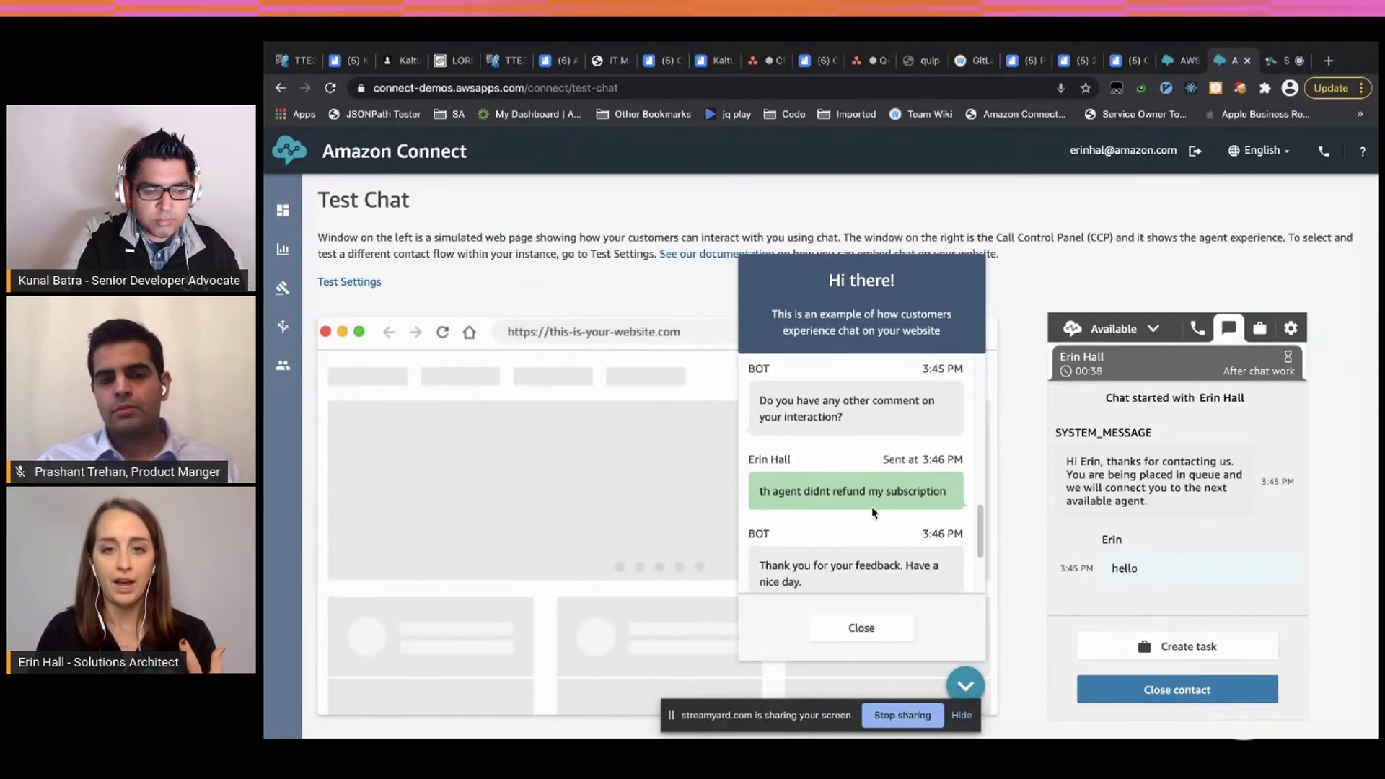
drag(752, 493, 941, 489)
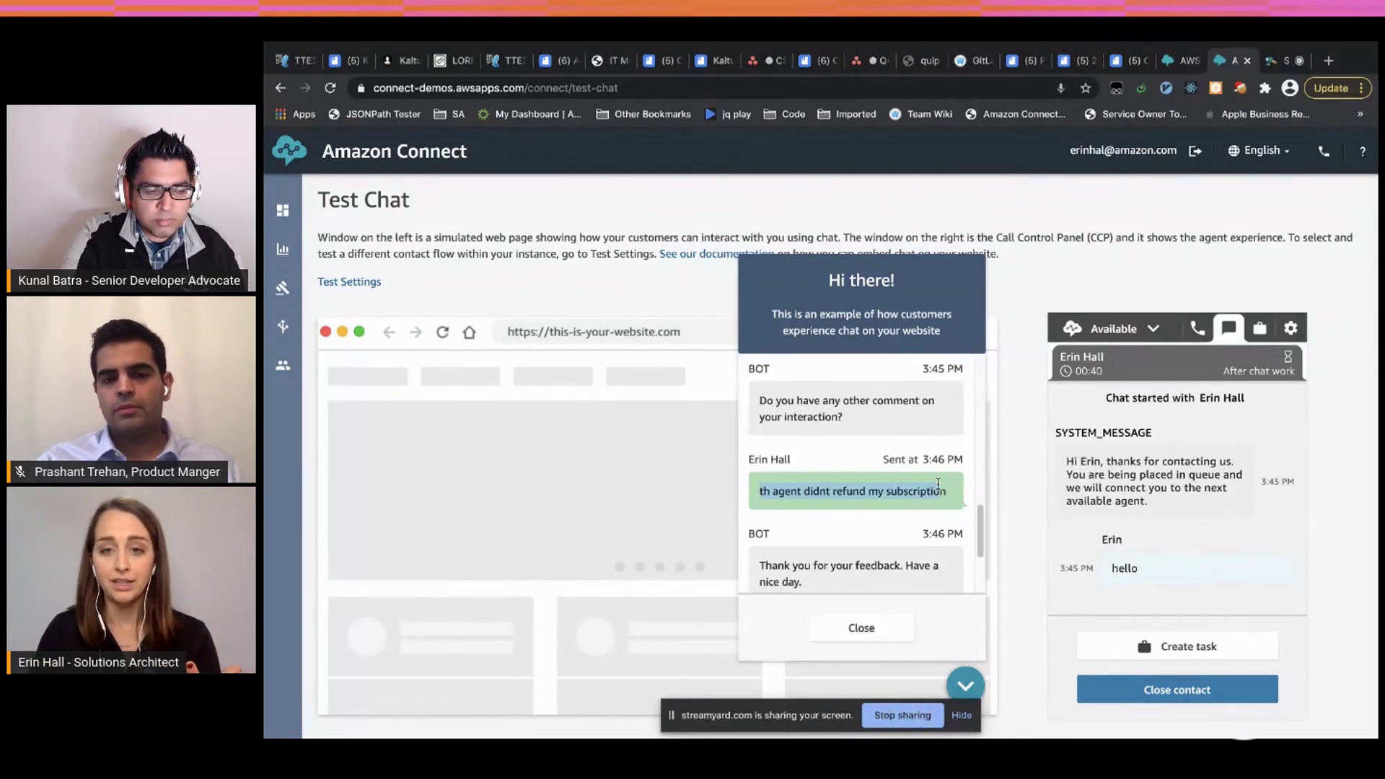
scroll(923, 504, up, 1)
scroll(834, 380, up, 2)
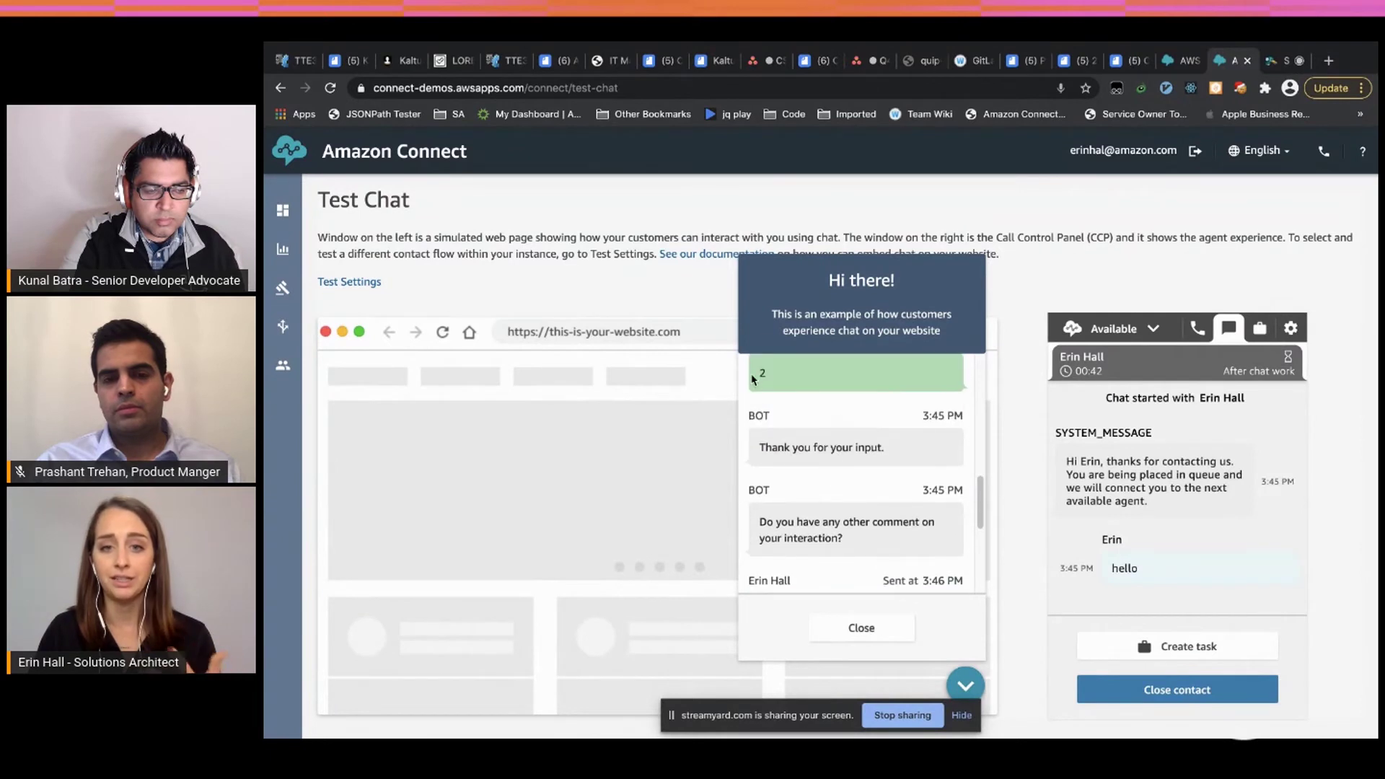
scroll(856, 440, down, 5)
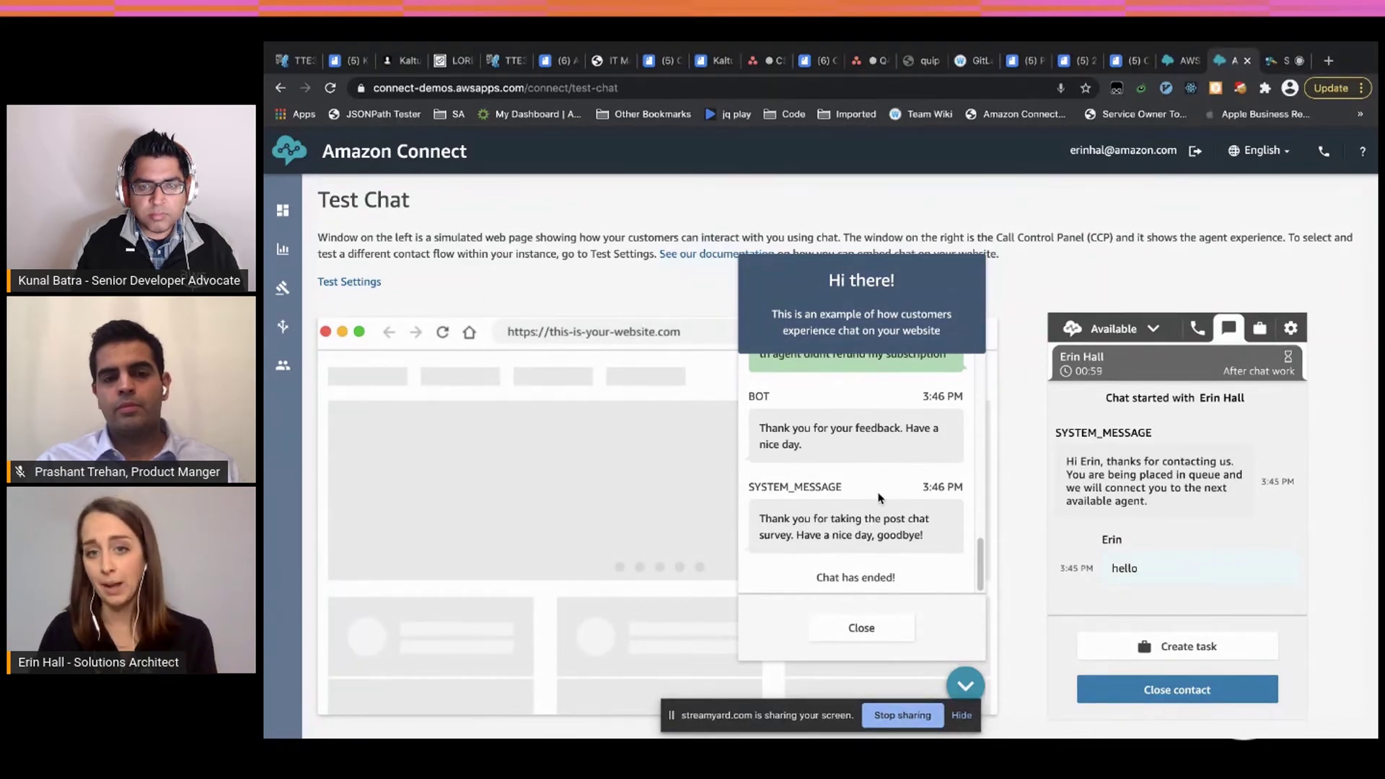
Close the finished chat contact in the agent application and accept the incoming task.
click(1174, 64)
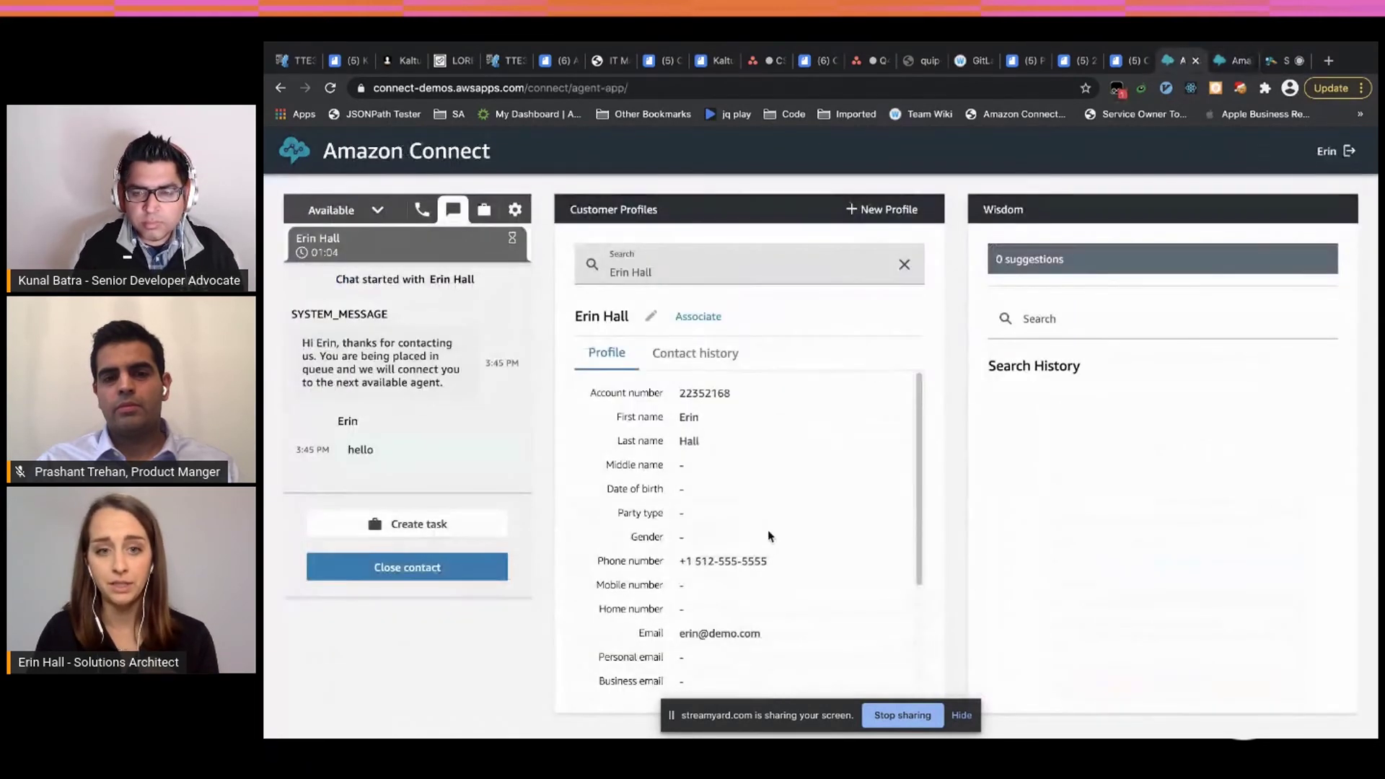
click(443, 567)
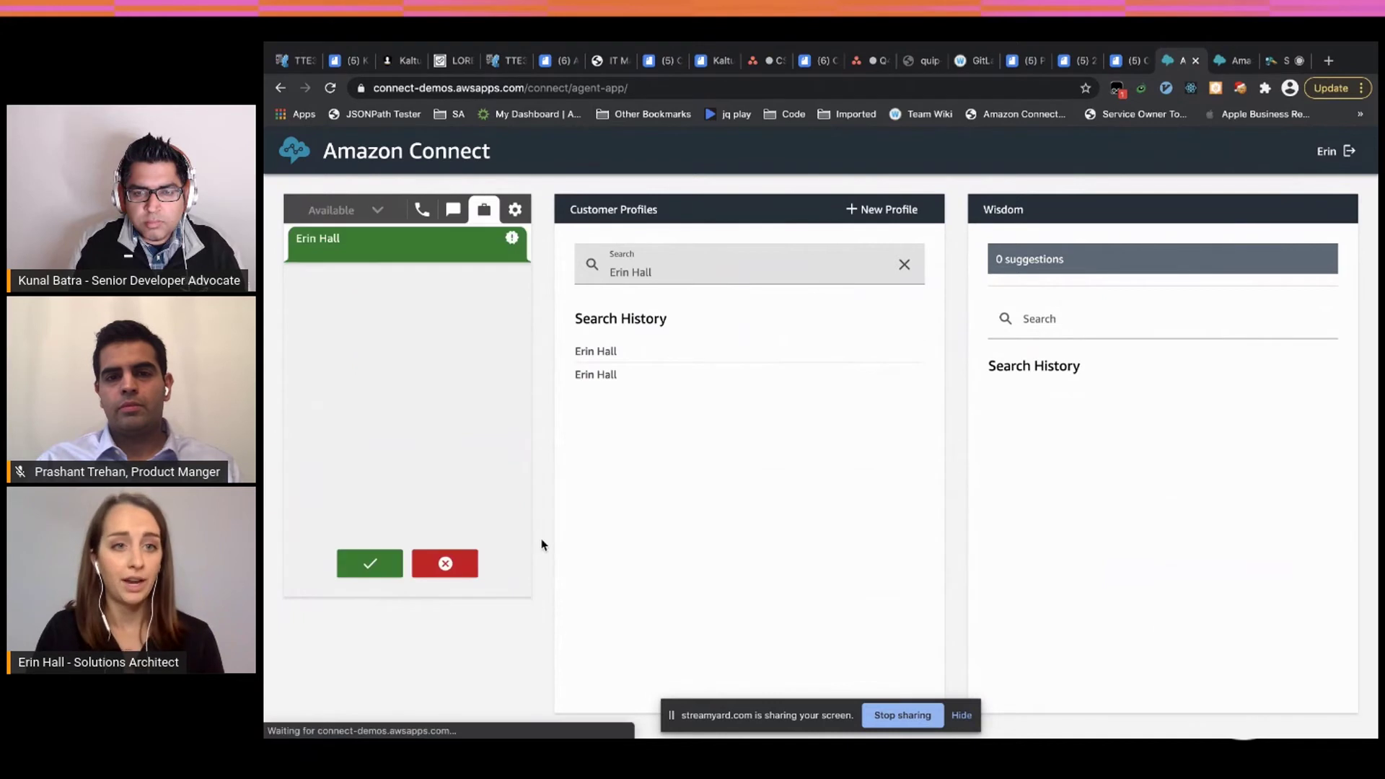
click(371, 563)
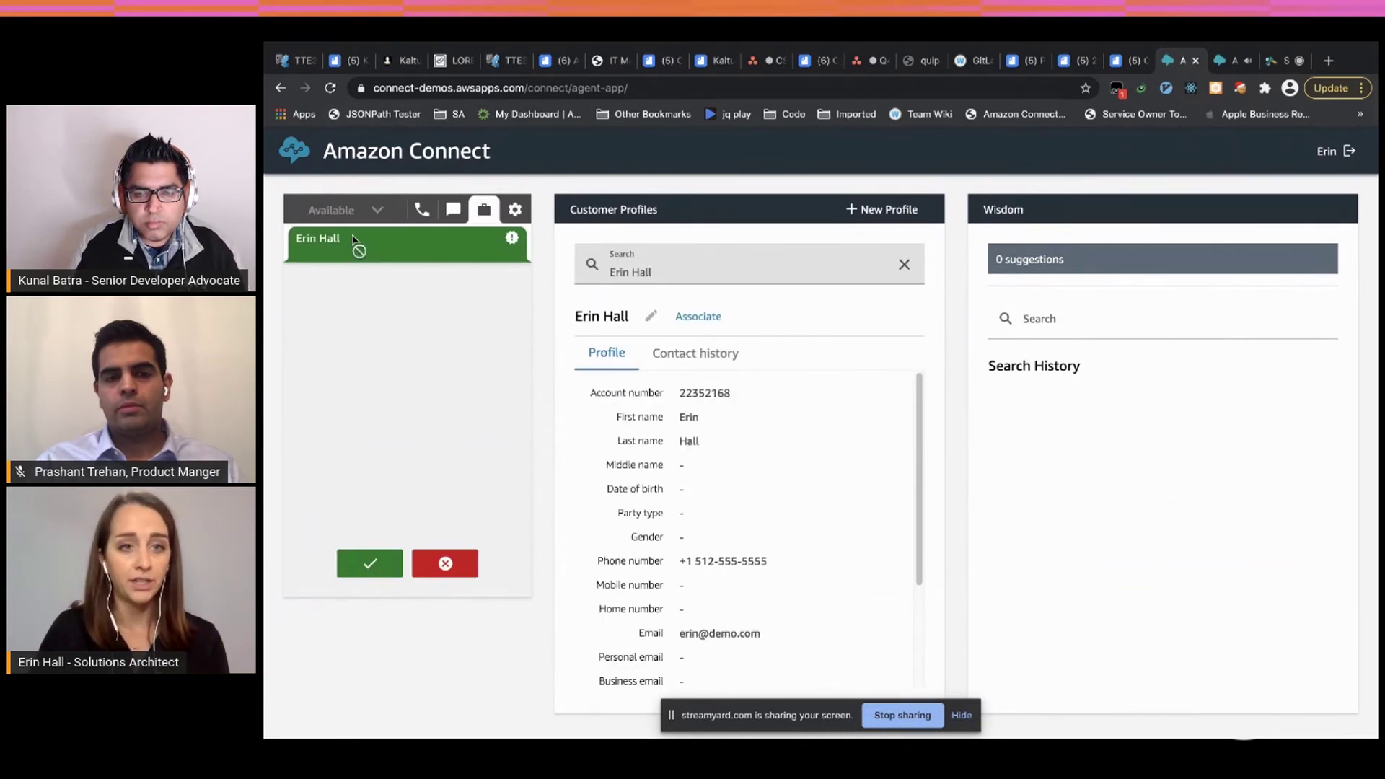
click(419, 209)
click(453, 209)
click(485, 209)
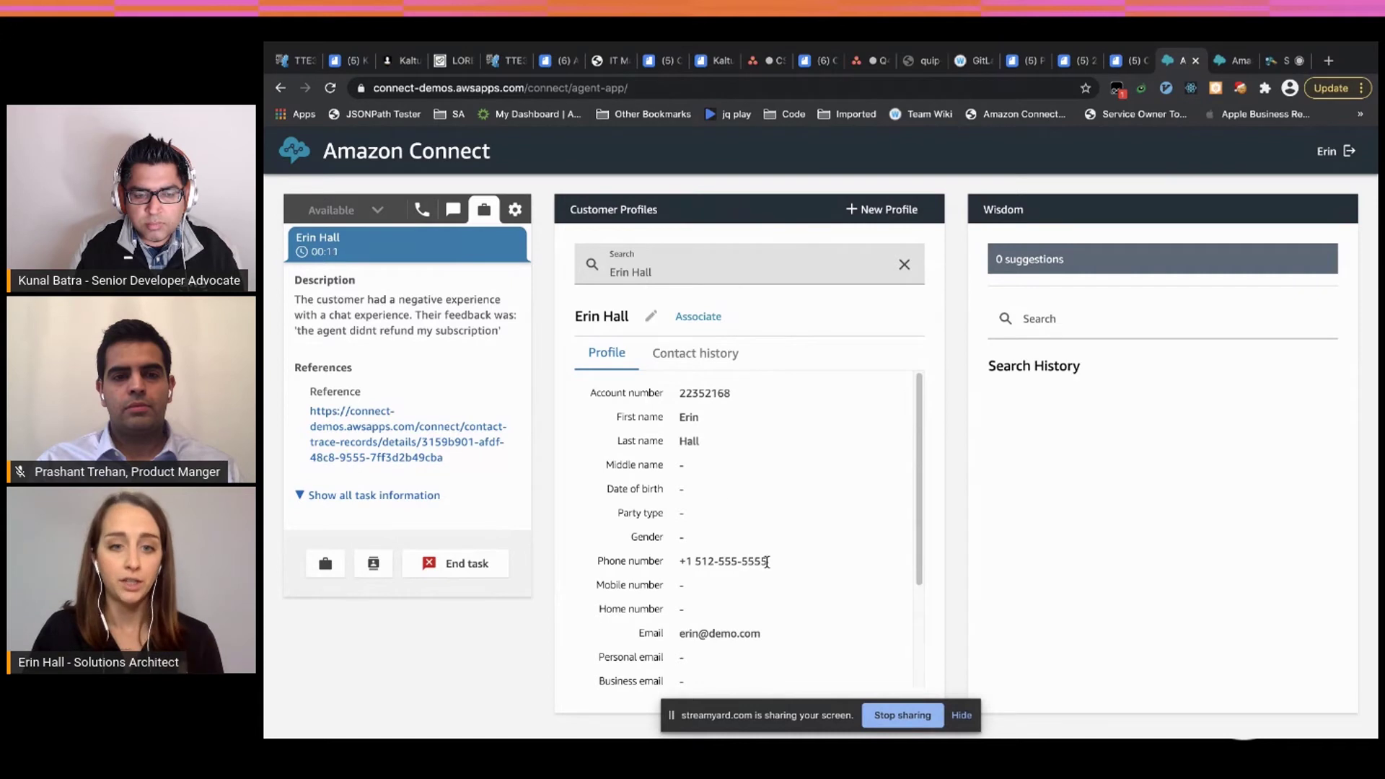
Check the customer's profile details and contact history, and associate the contact record with that profile.
scroll(841, 590, down, 1)
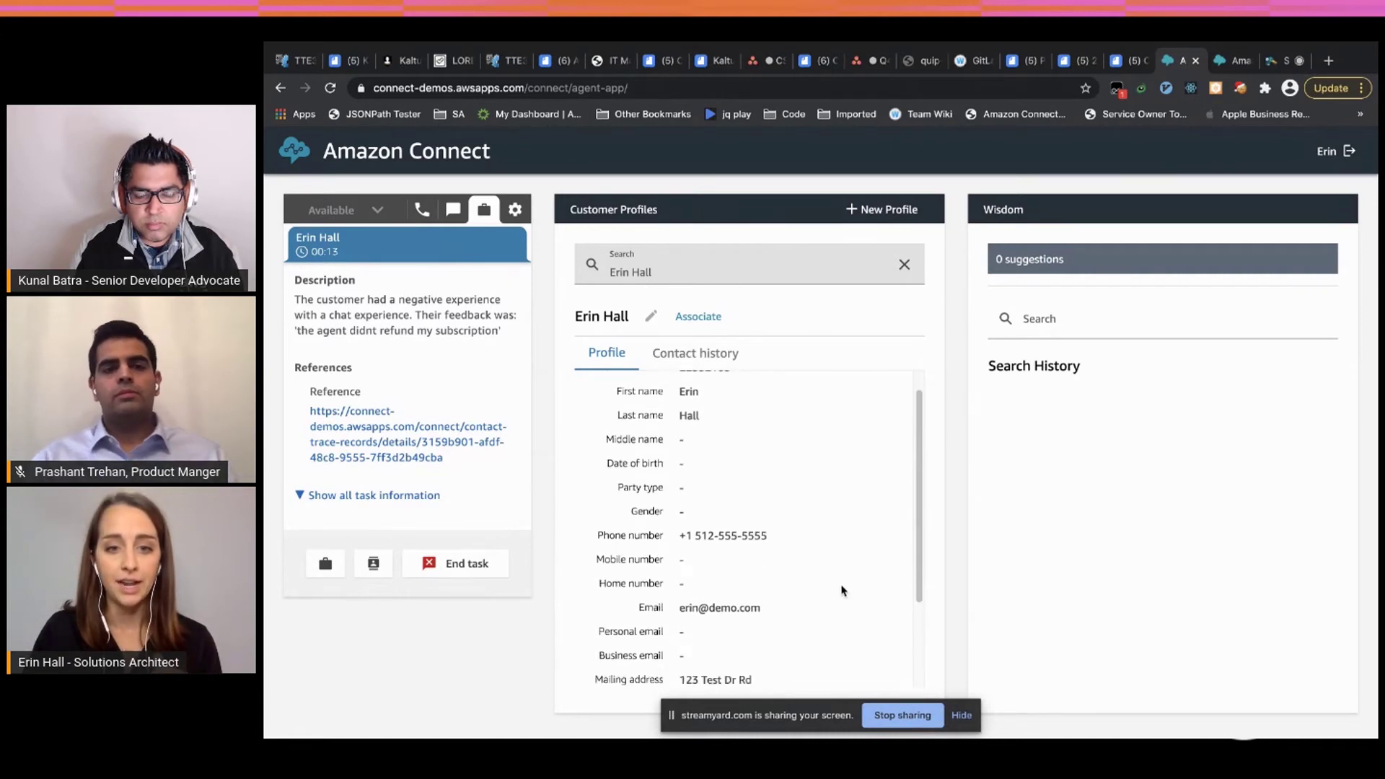
scroll(794, 569, down, 2)
scroll(751, 562, up, 4)
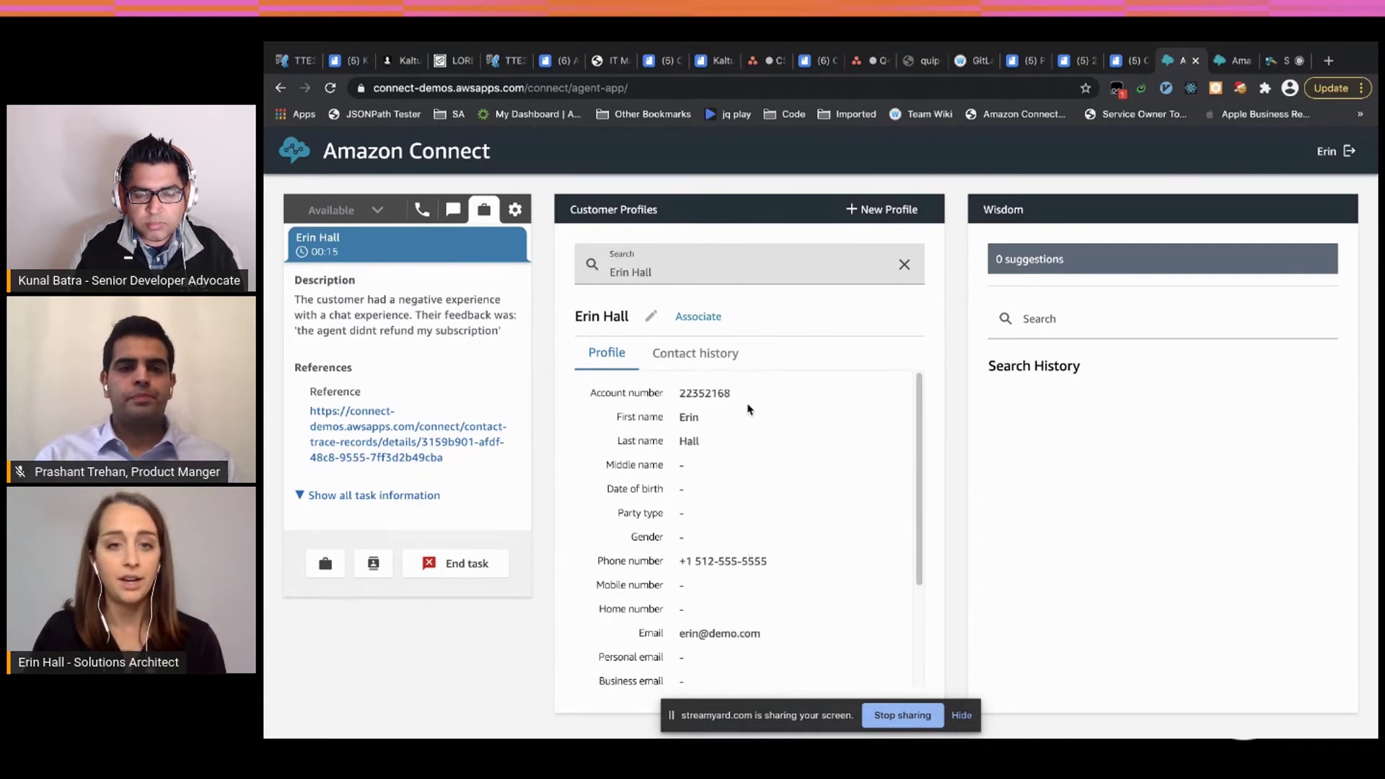
click(697, 353)
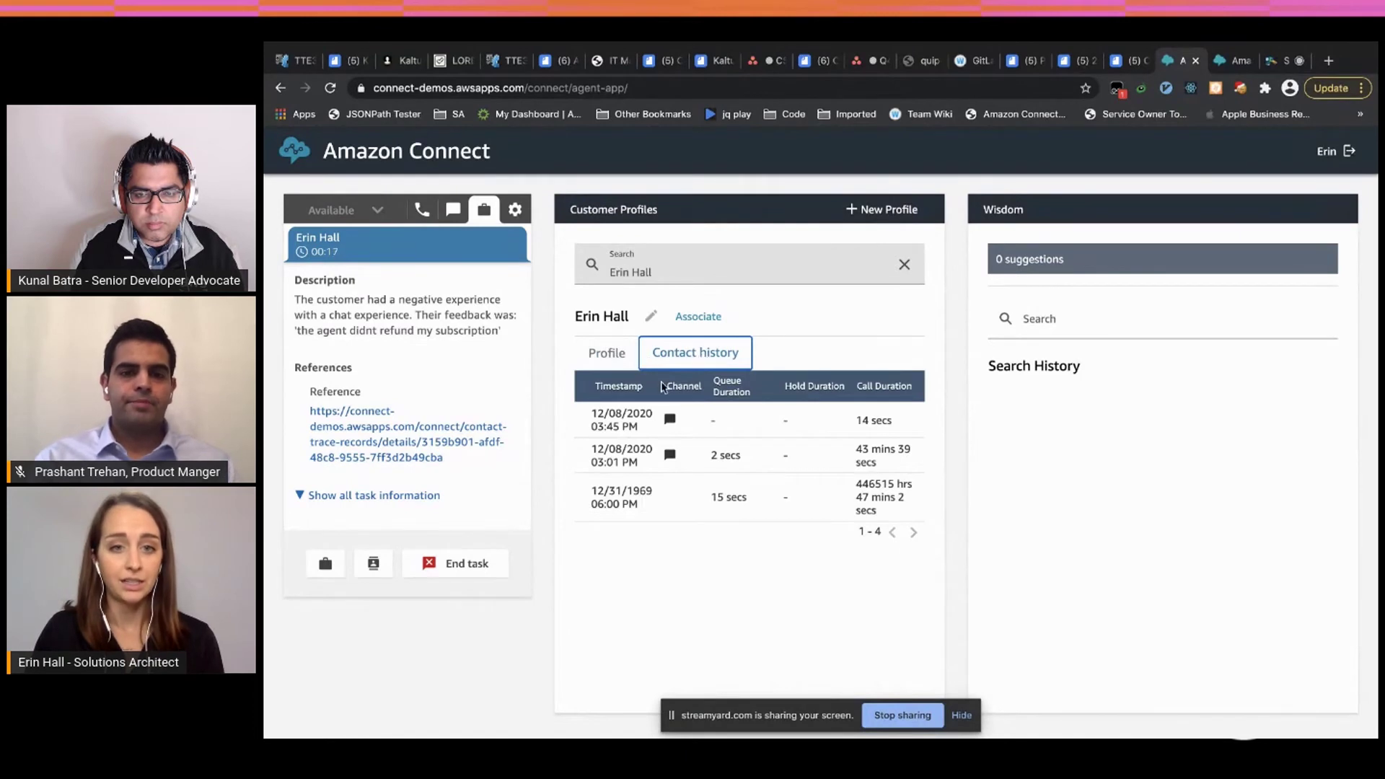
click(607, 352)
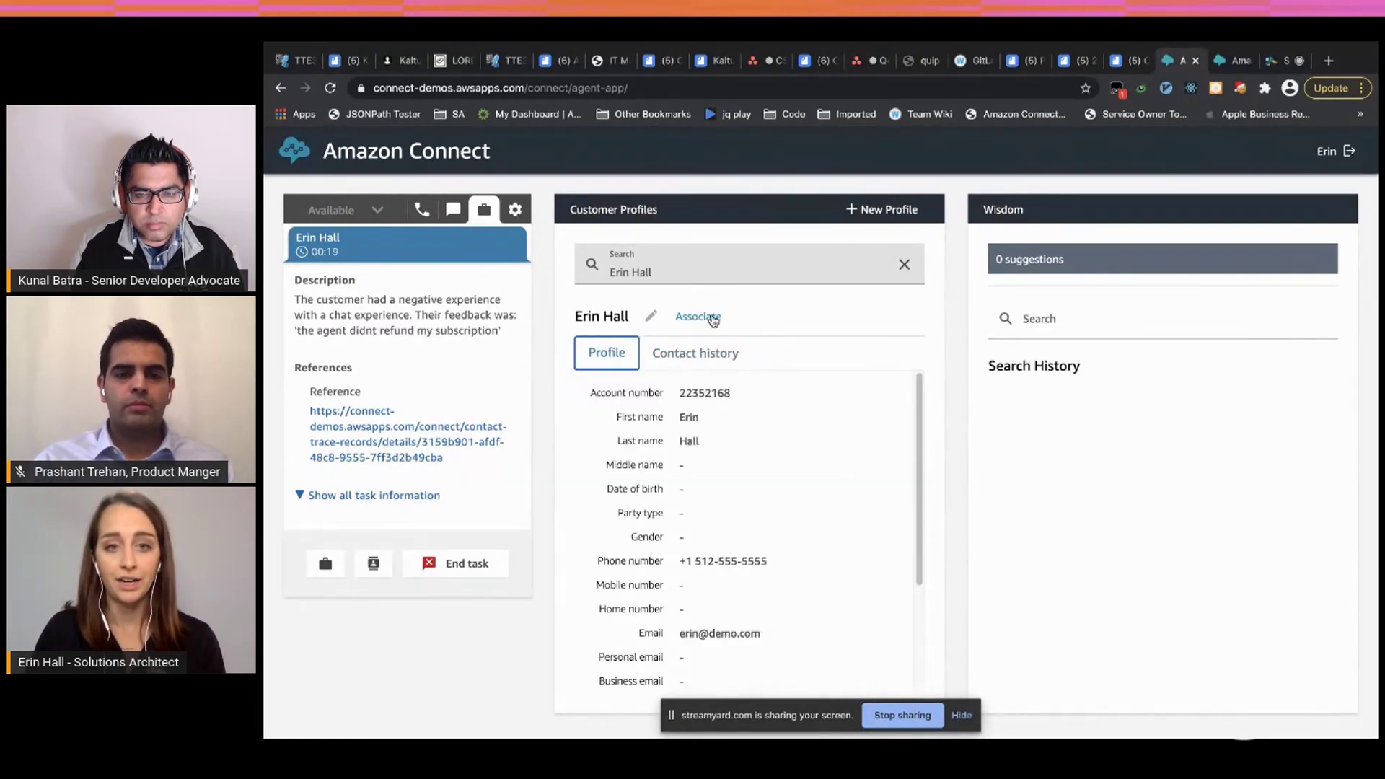
click(711, 317)
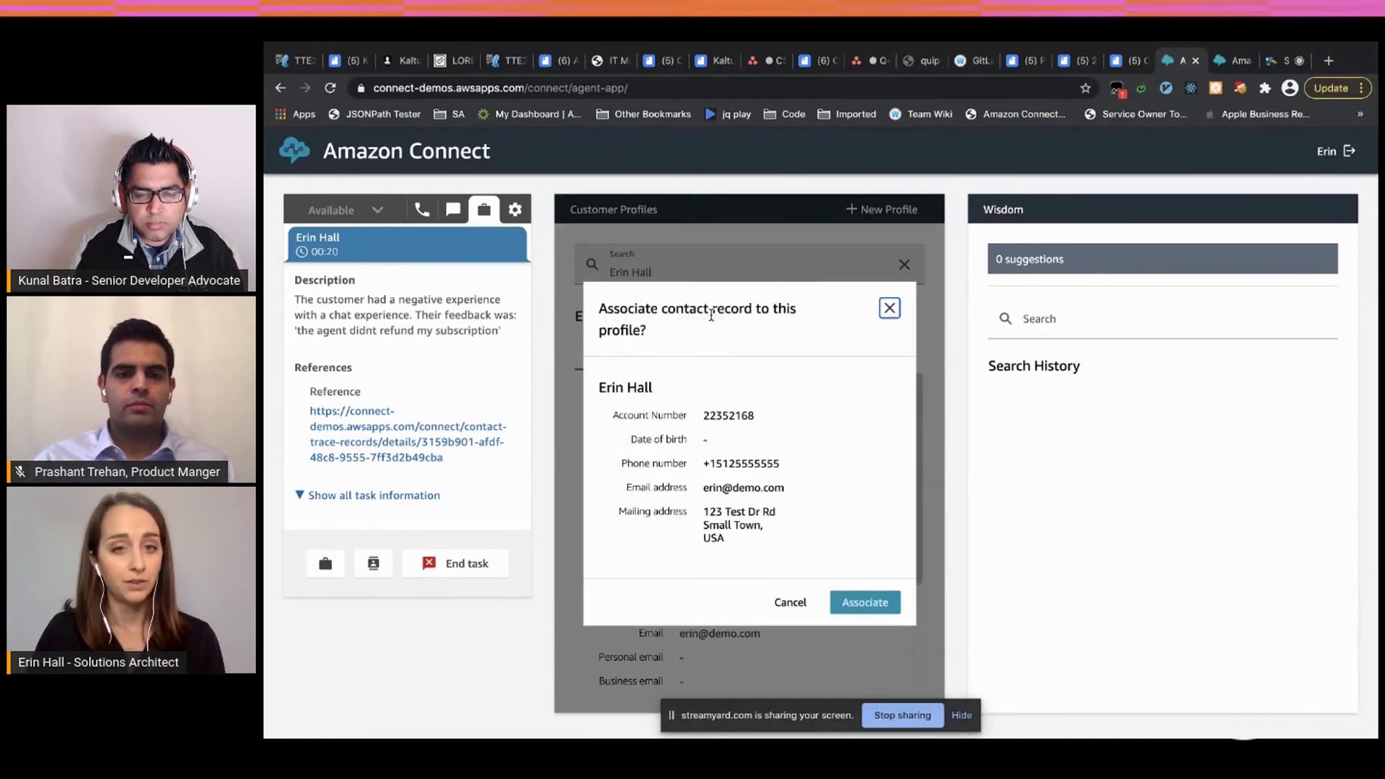
click(857, 608)
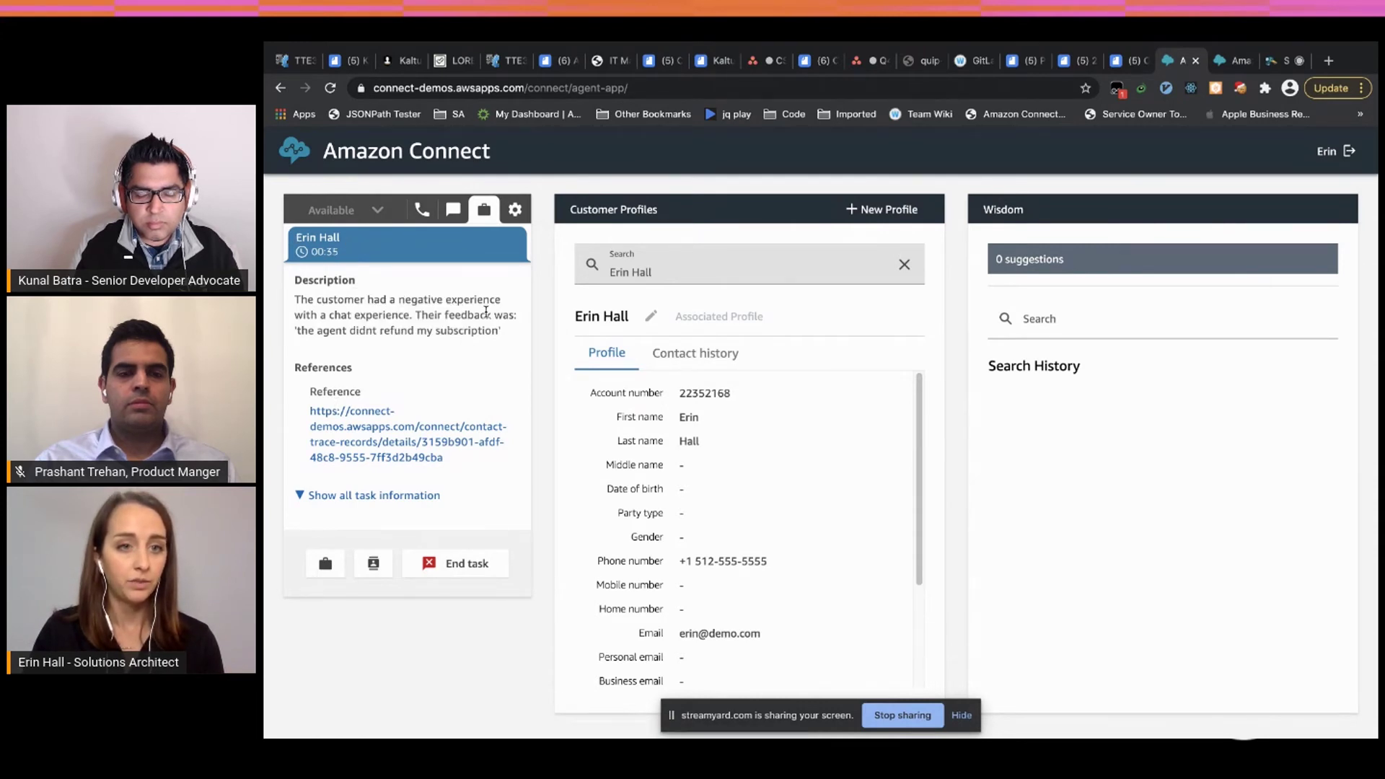
Read the task description and show all task information to examine its source, customer feedback and rating attributes.
drag(299, 301, 421, 319)
drag(298, 334, 496, 330)
click(496, 334)
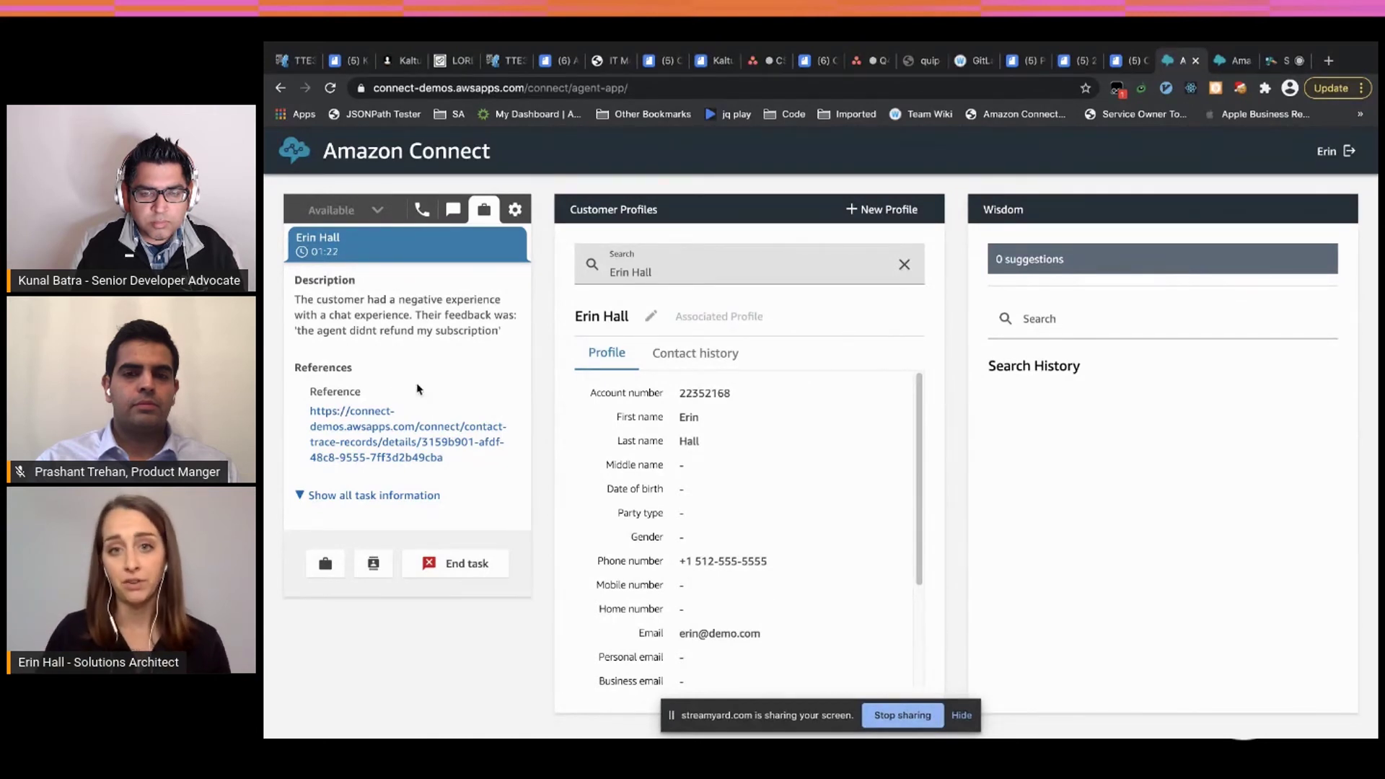
click(416, 495)
scroll(458, 476, down, 5)
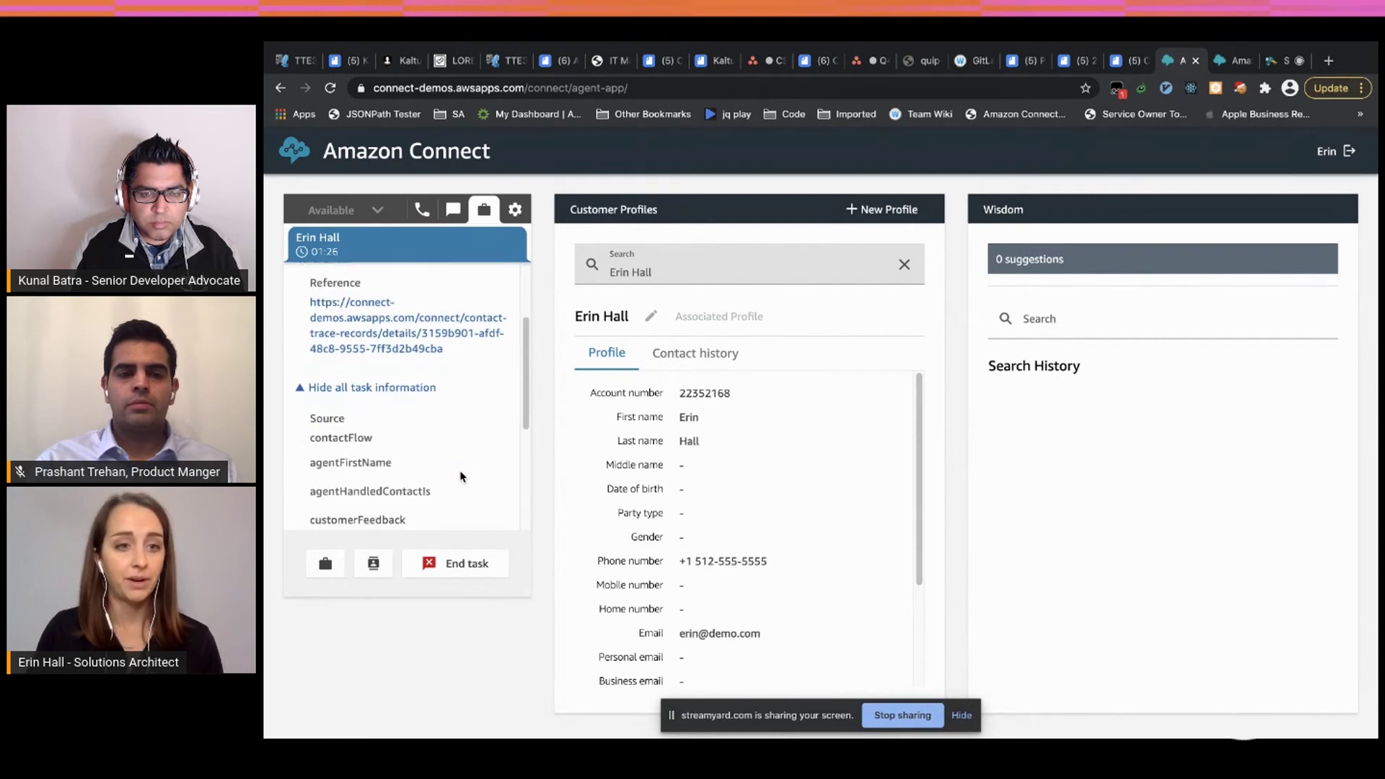
drag(307, 331, 413, 368)
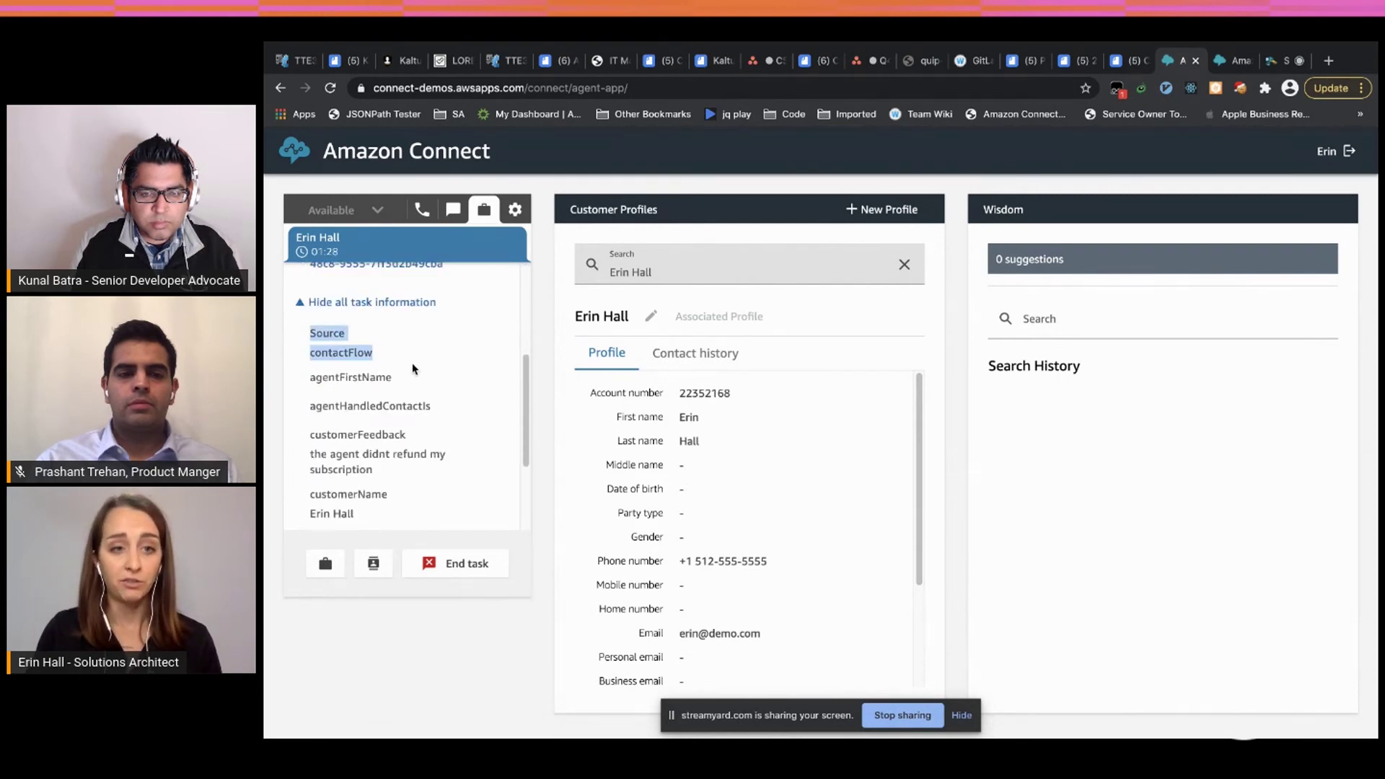
click(413, 368)
scroll(428, 449, down, 1)
drag(396, 451, 369, 406)
scroll(415, 472, down, 2)
scroll(415, 472, down, 1)
click(423, 468)
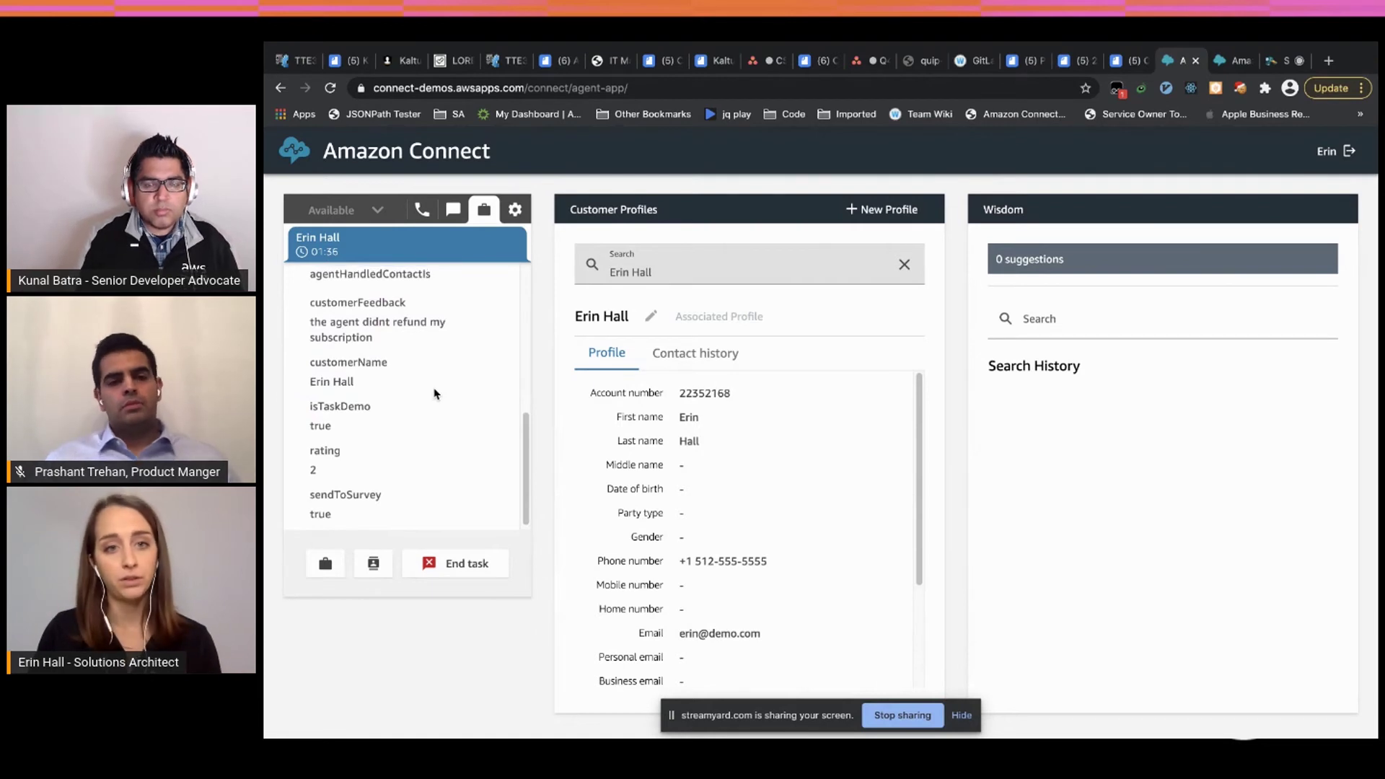
scroll(435, 393, up, 5)
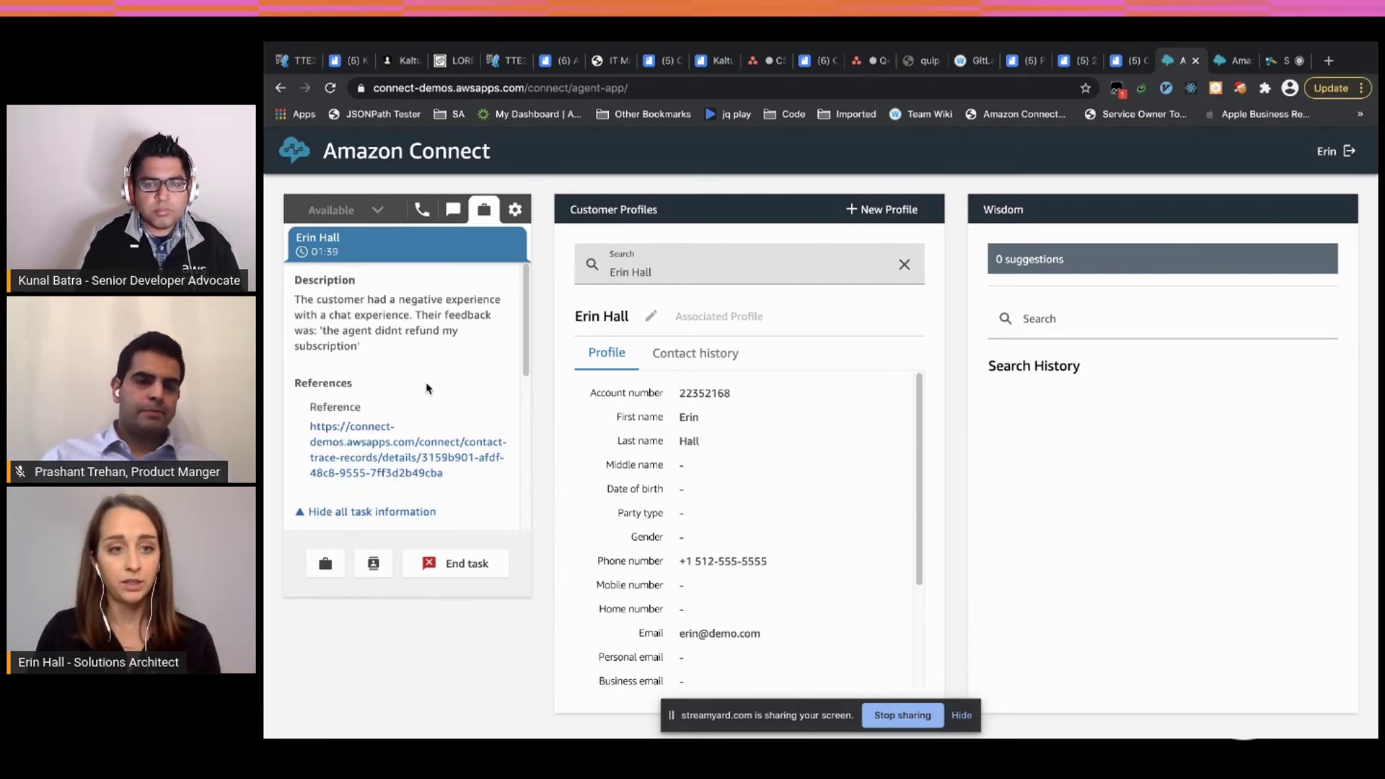
Open the original contact record referenced in the task and review its contact summary and chat transcript.
click(380, 454)
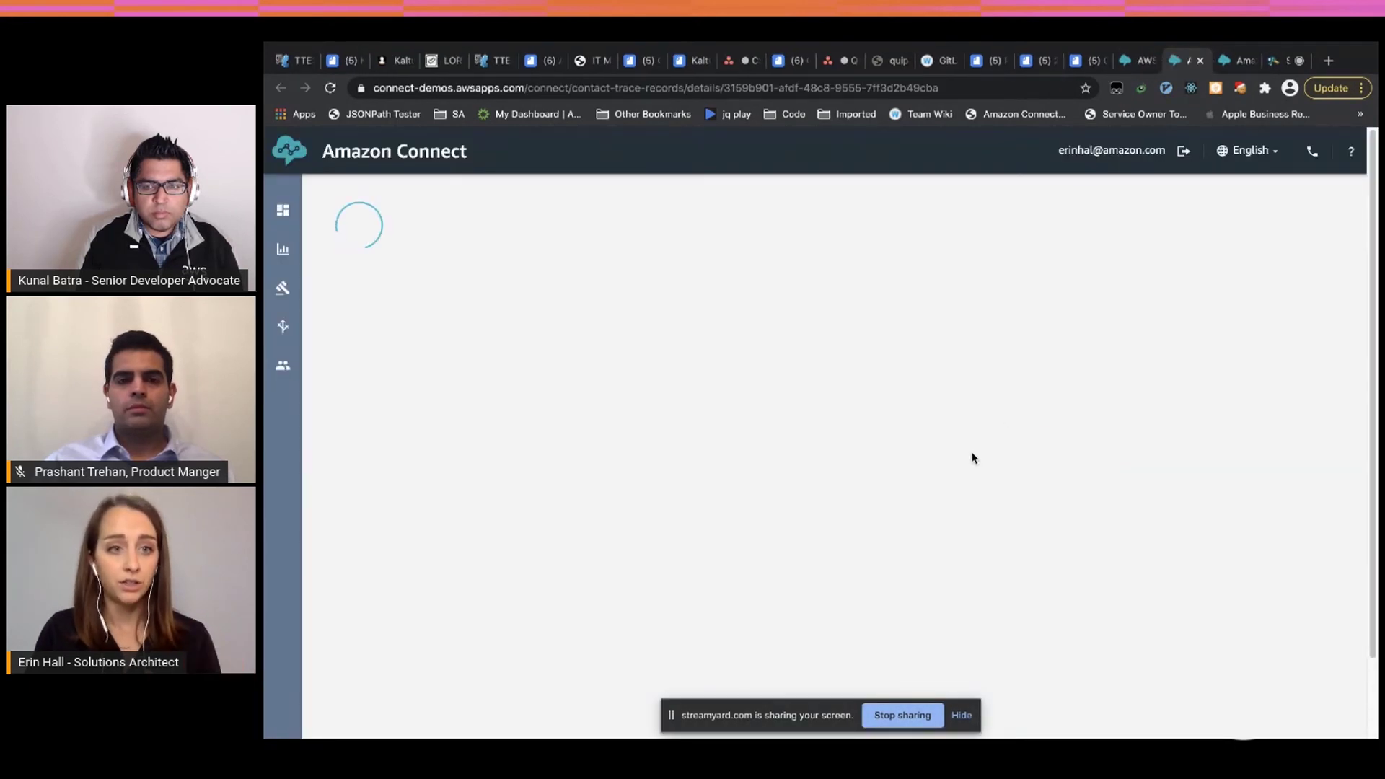
scroll(858, 518, down, 5)
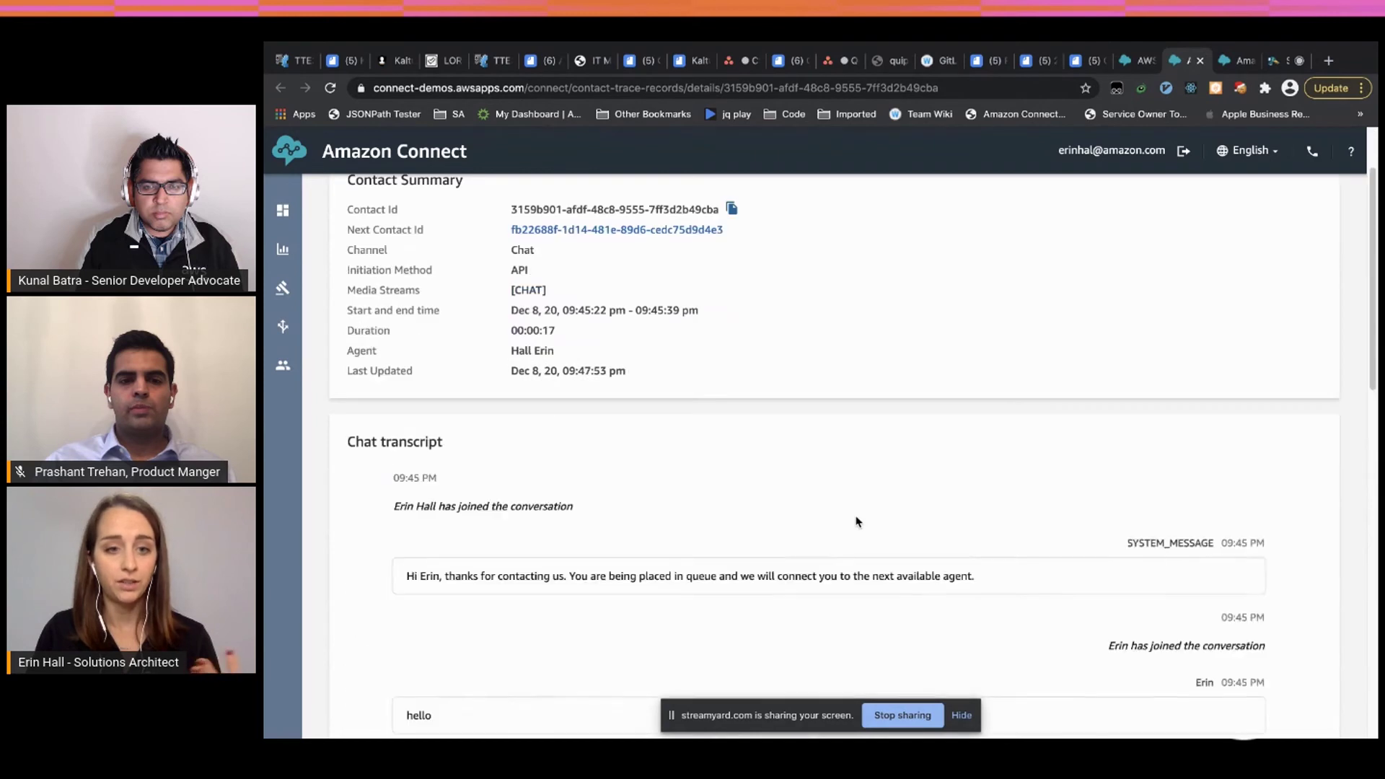
scroll(799, 533, down, 1)
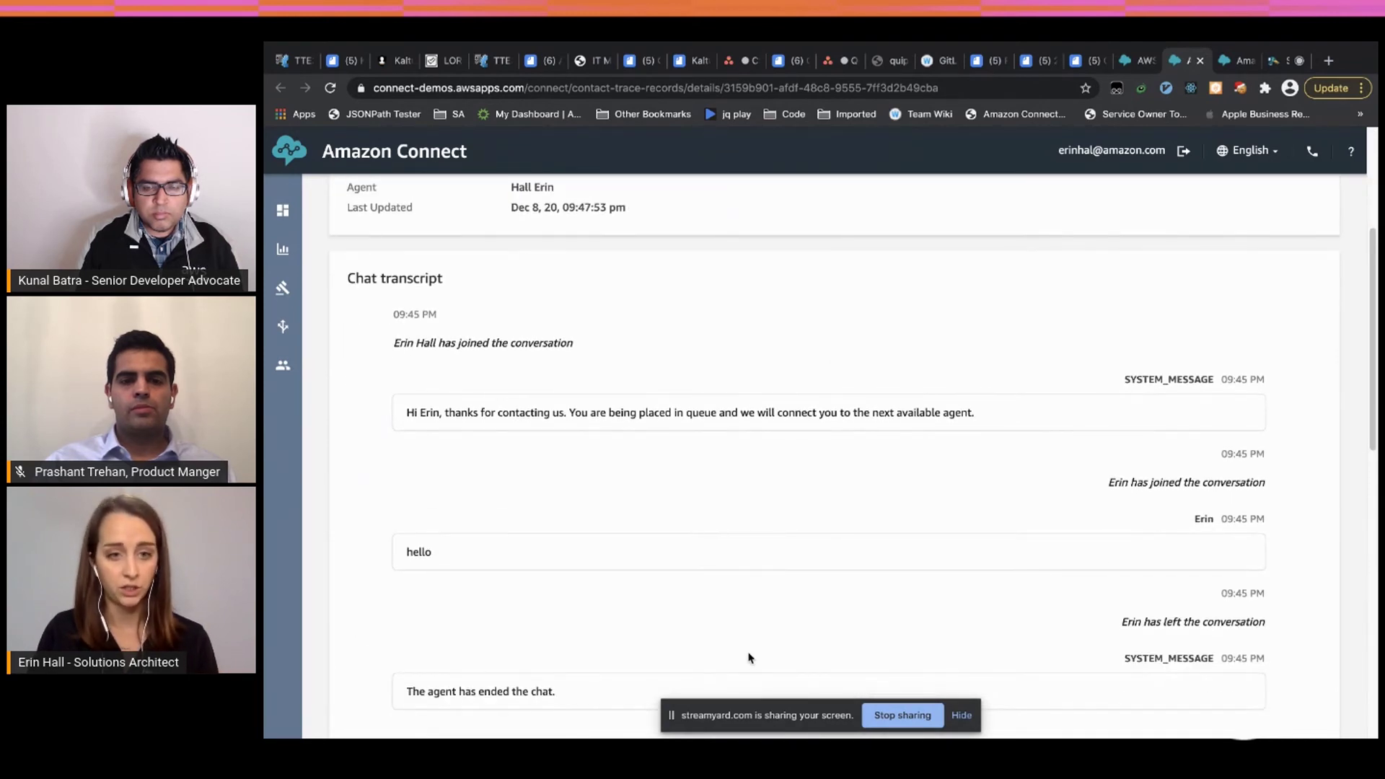
scroll(829, 431, down, 1)
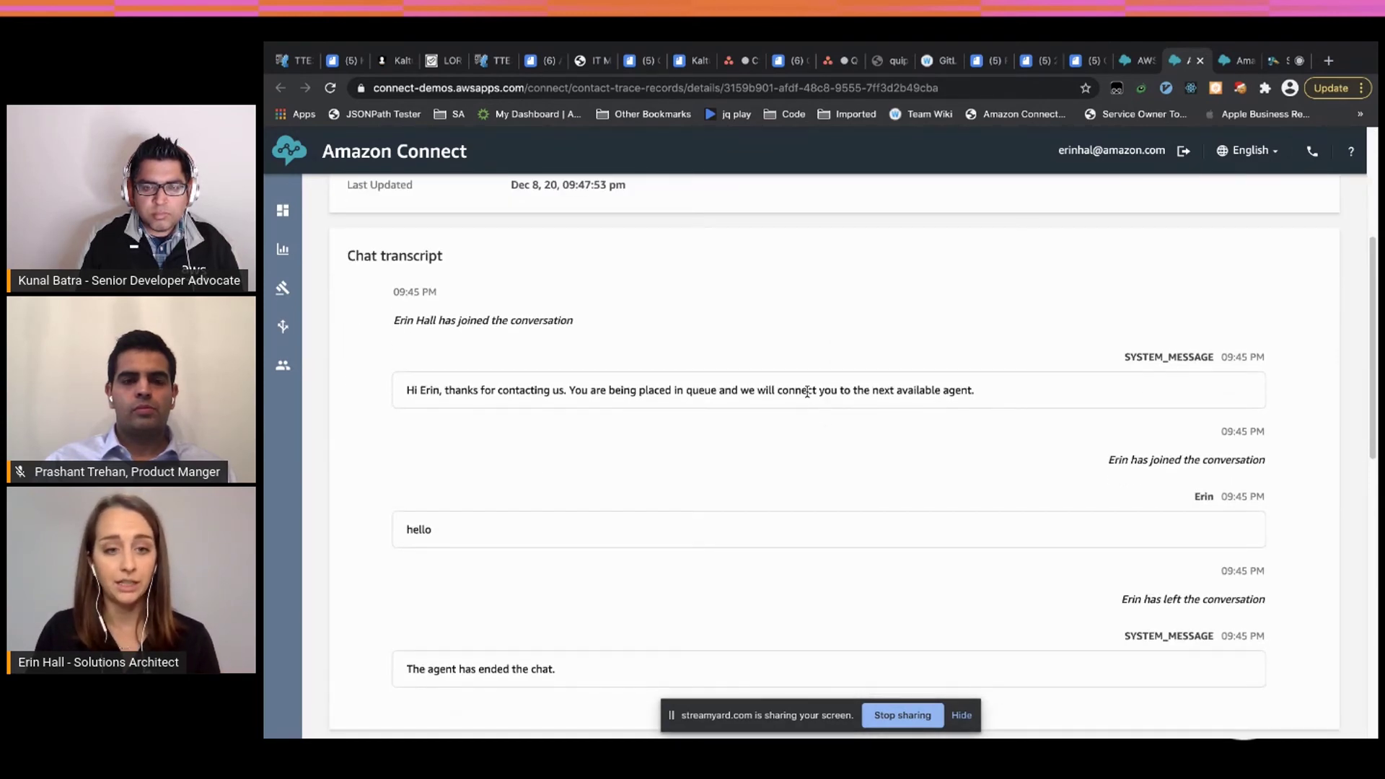
Return to the agent application and examine the task creation form, trying Task Quick Connect as the assignee, then close it without creating a task.
click(1132, 64)
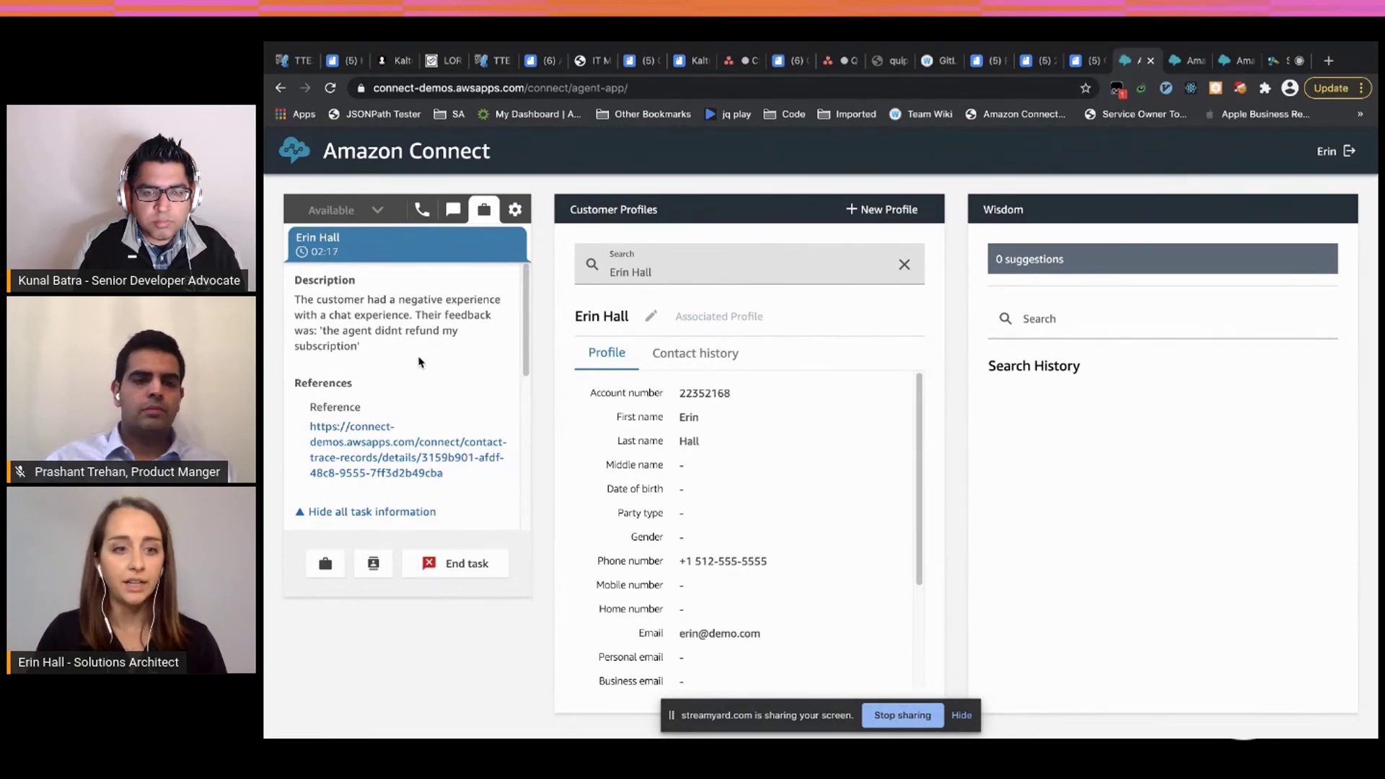
click(324, 563)
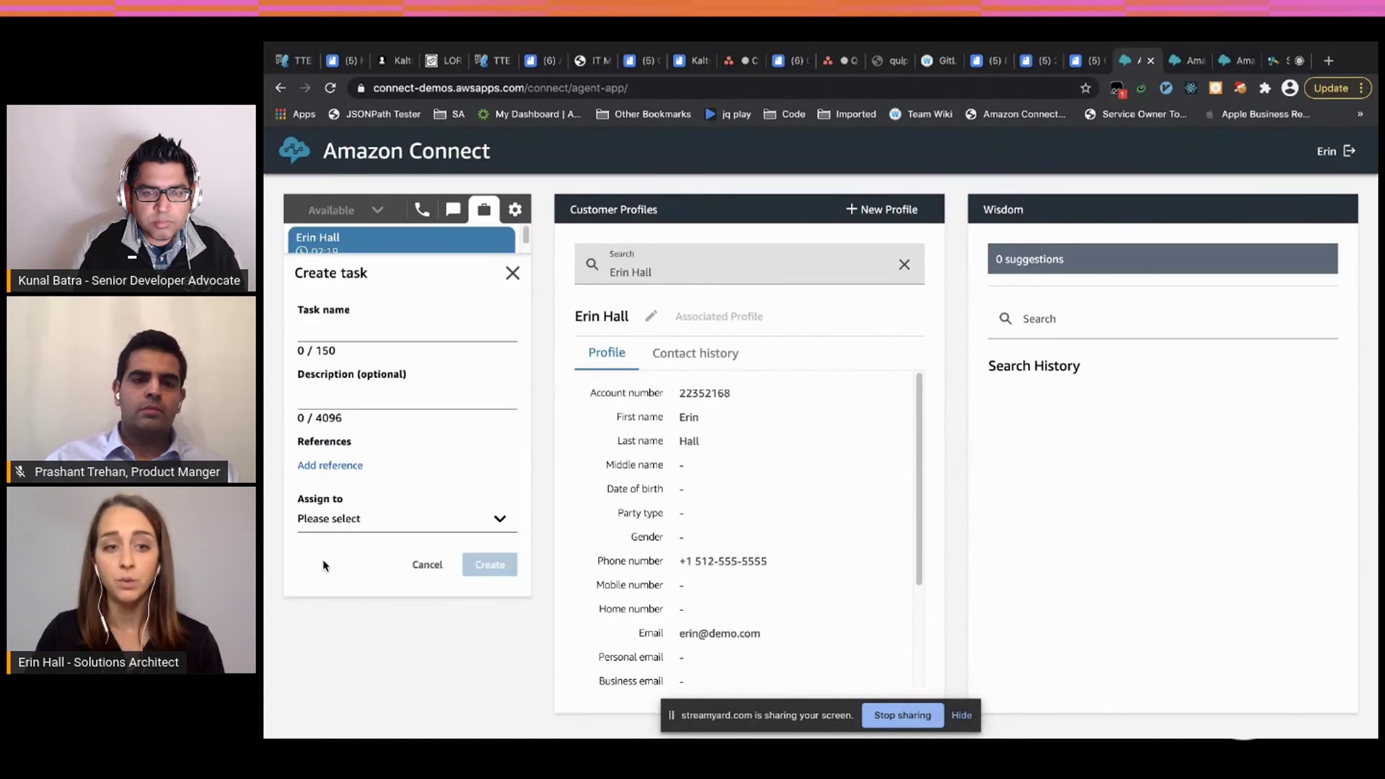
click(329, 326)
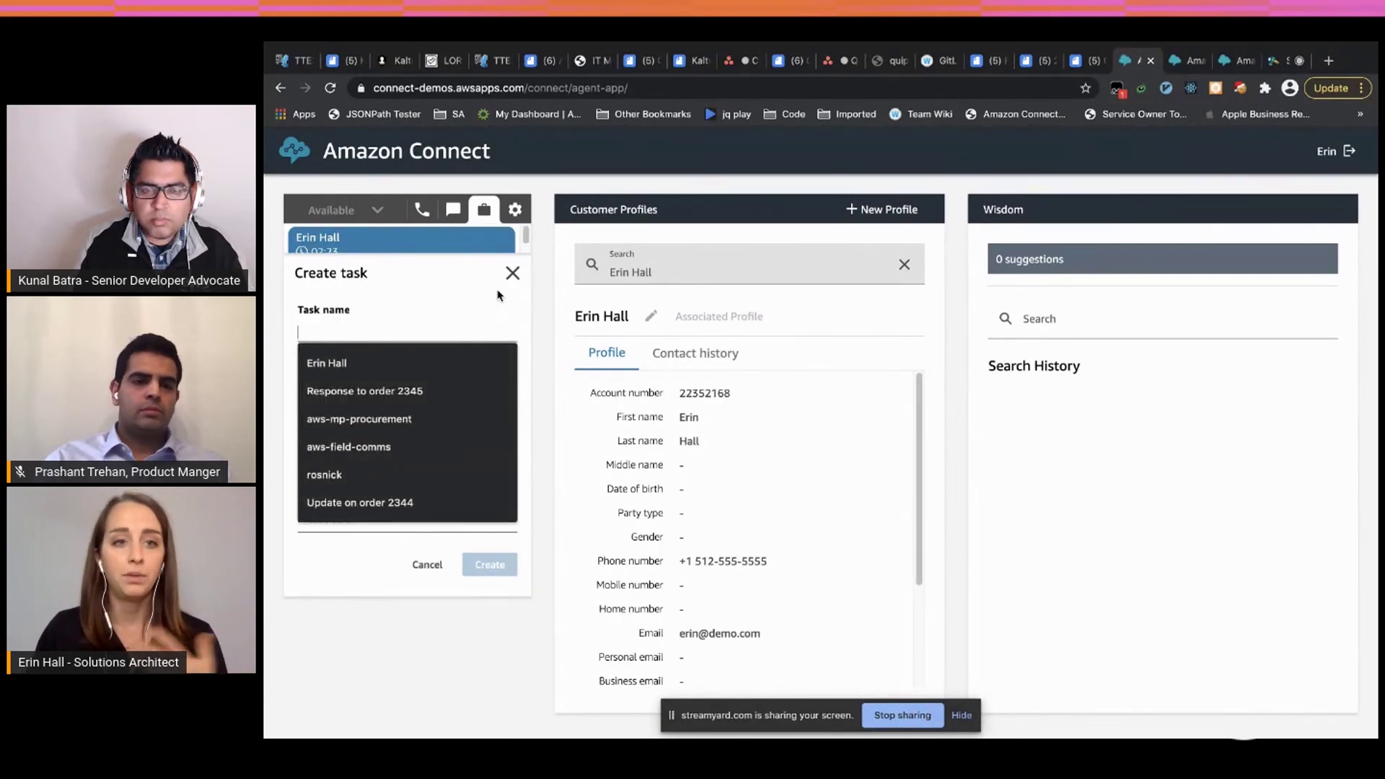
click(468, 315)
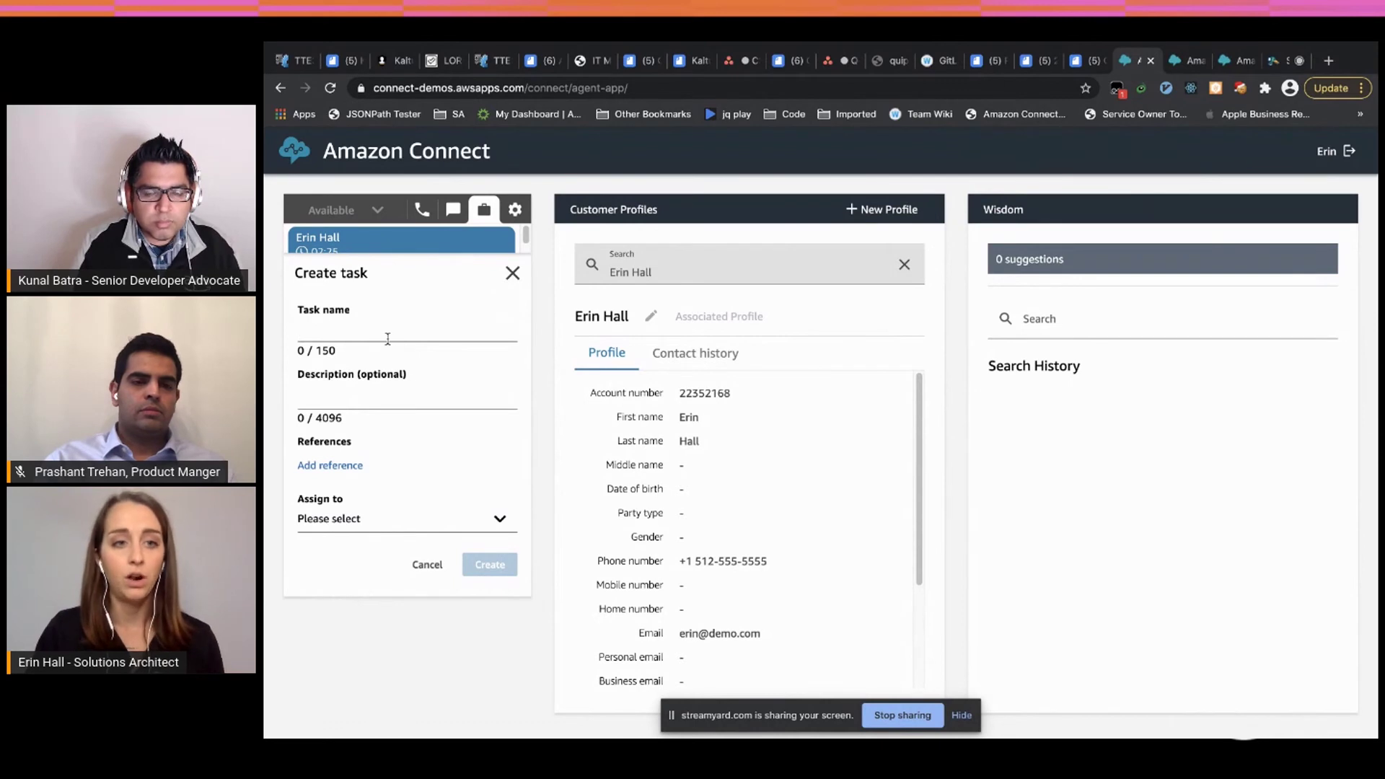
click(380, 527)
click(378, 552)
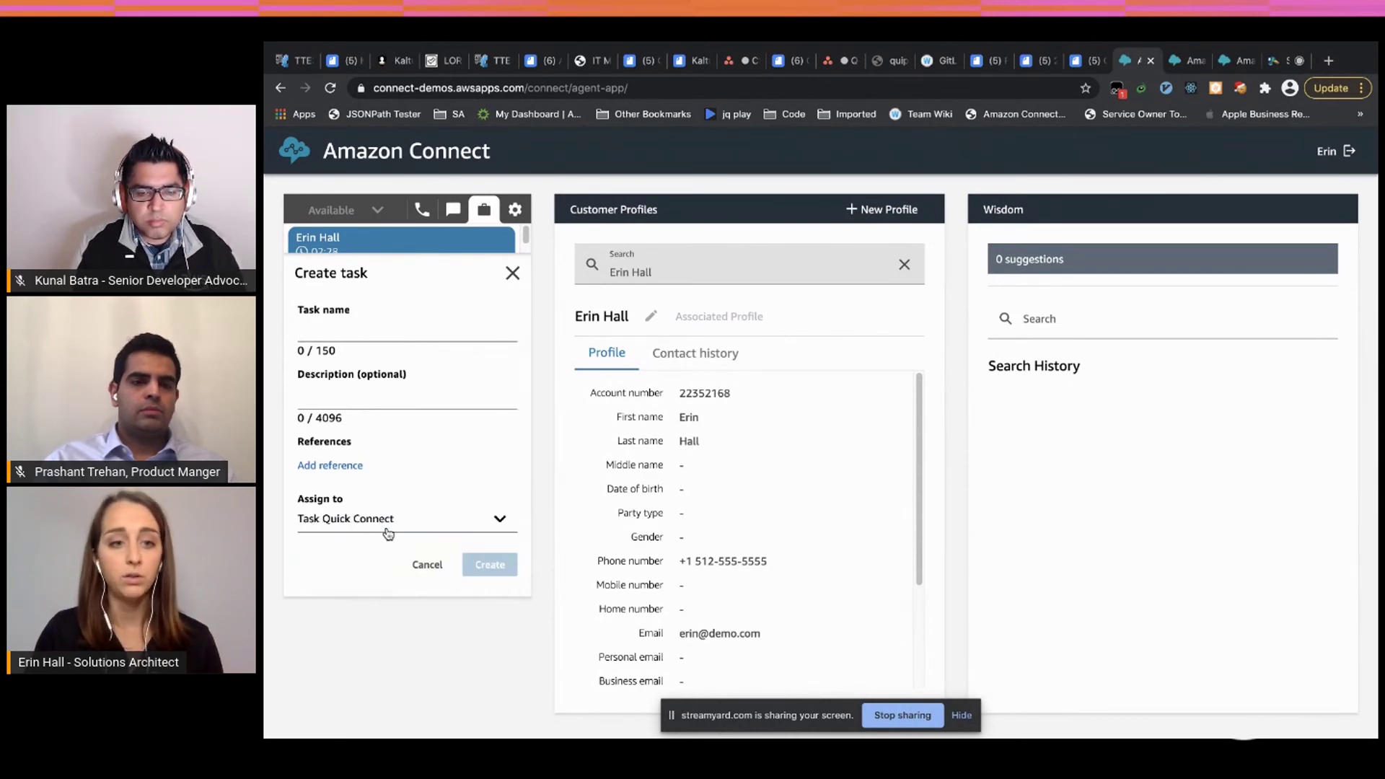
click(511, 273)
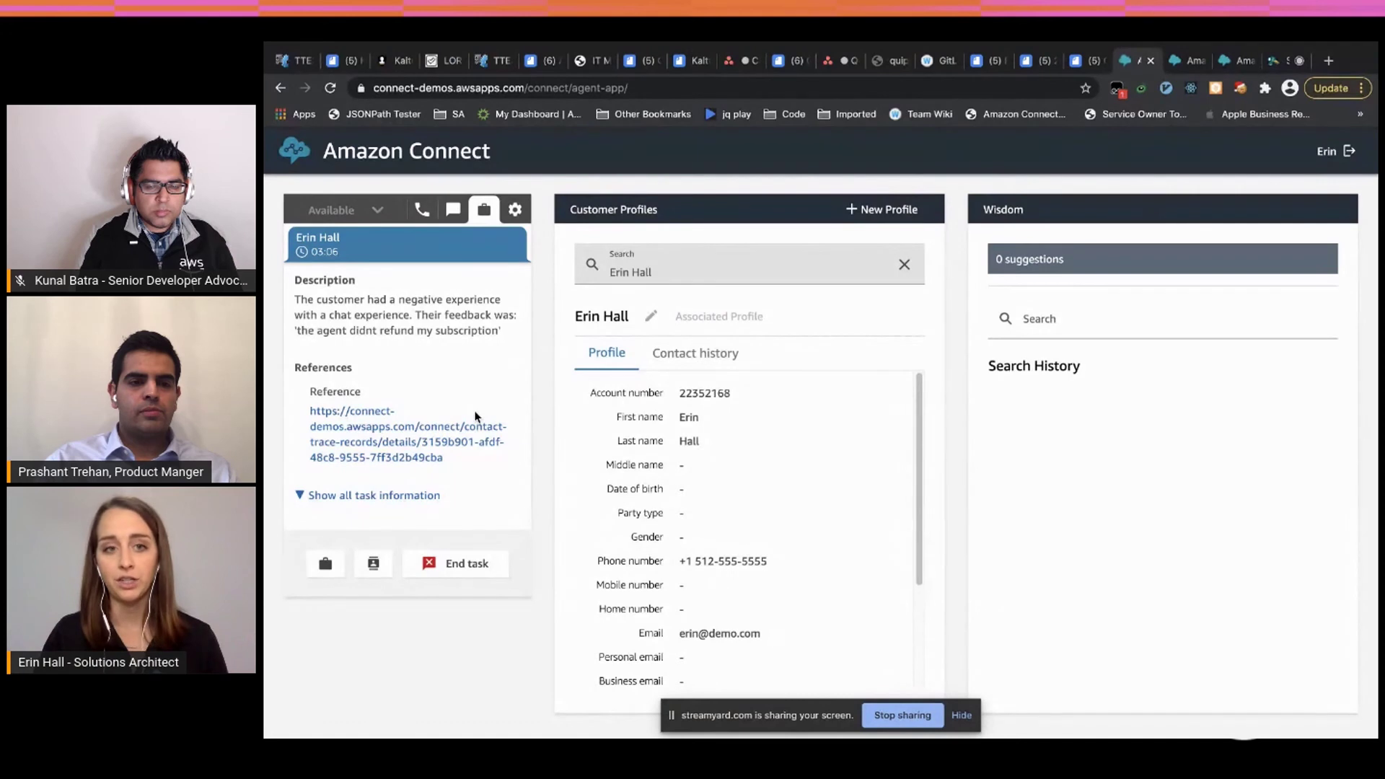
click(326, 572)
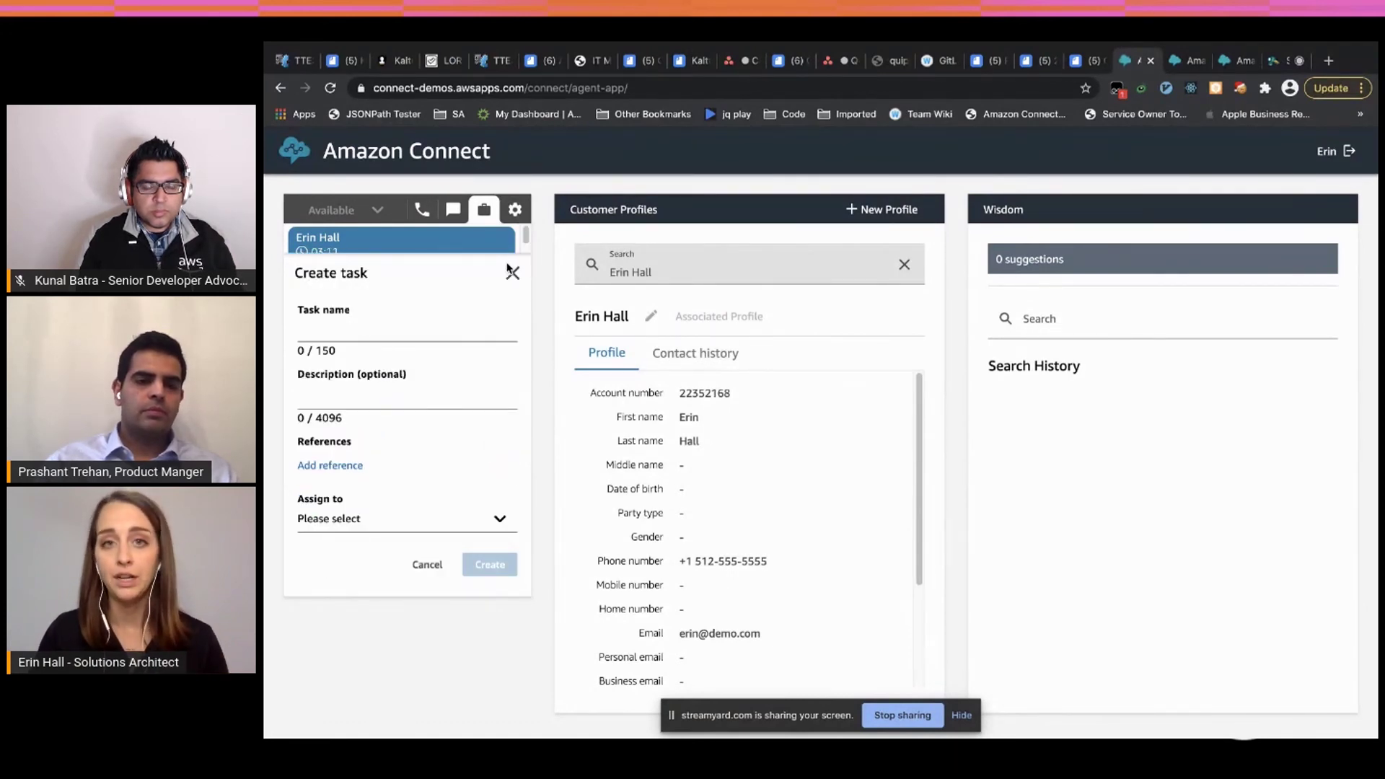
click(510, 272)
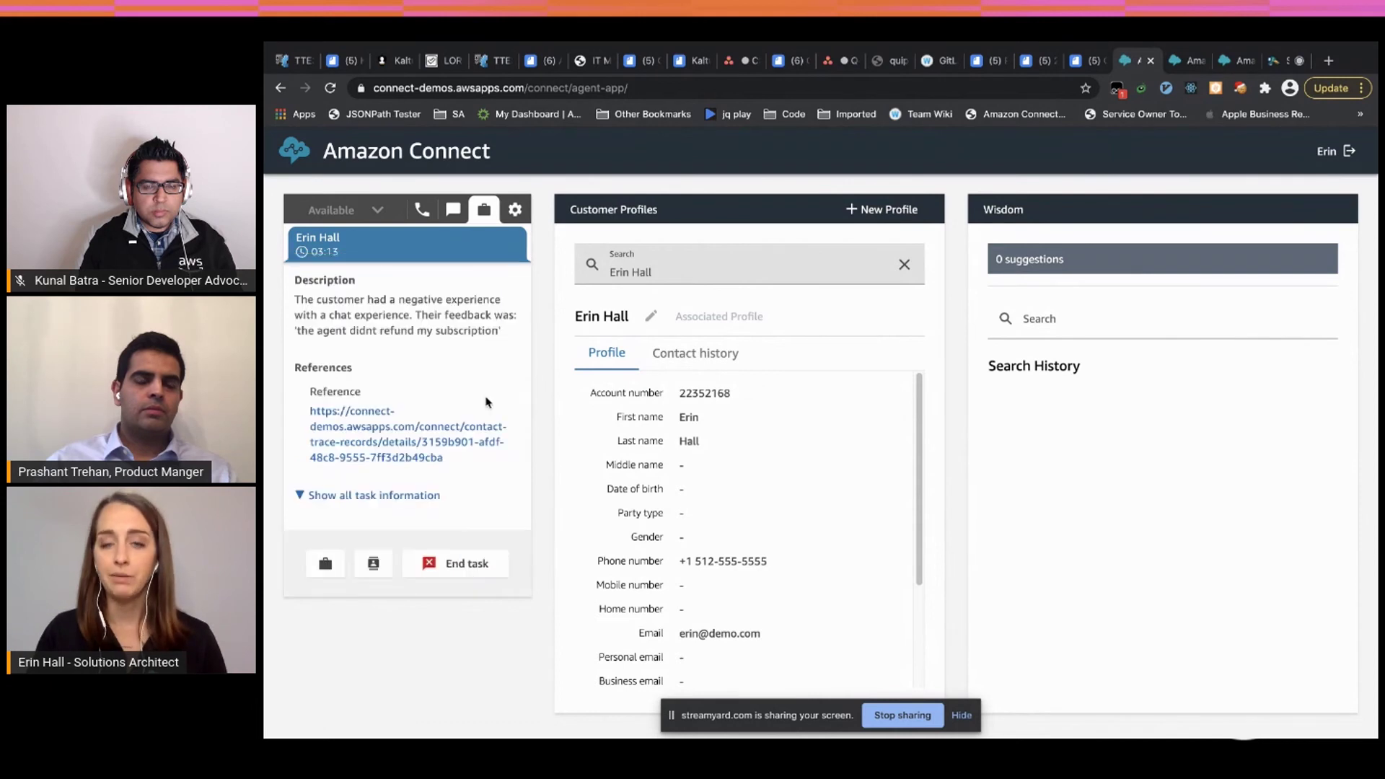